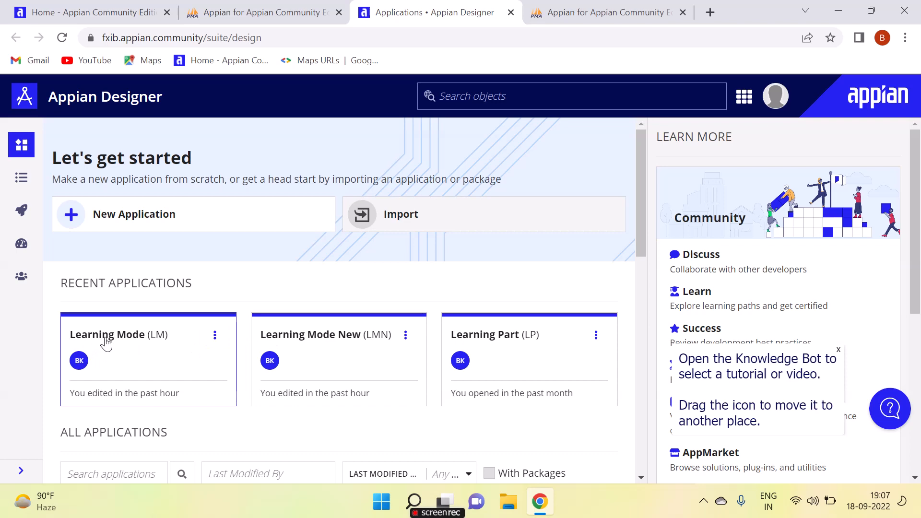
Open the Learning Mode application and look over its object list
left_click(105, 342)
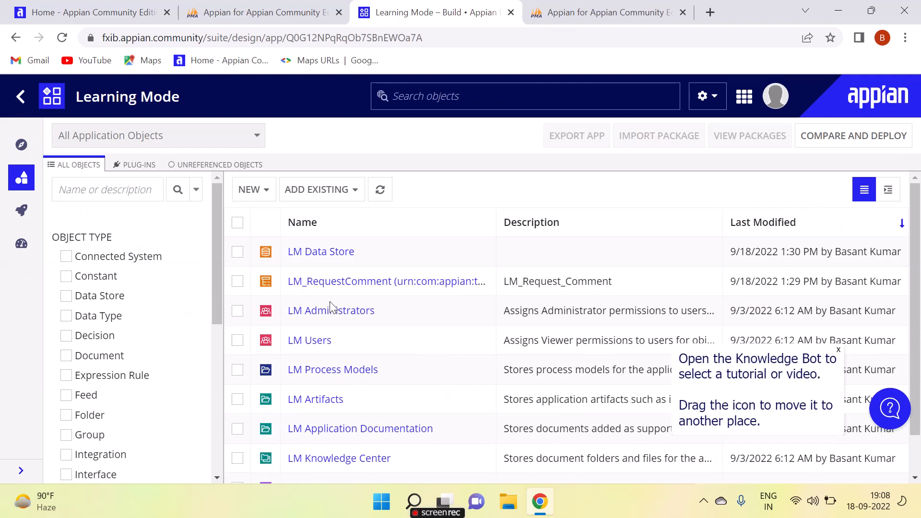
scroll(336, 306, "down", 1)
scroll(333, 302, "up", 1)
scroll(331, 298, "down", 1)
scroll(316, 288, "up", 1)
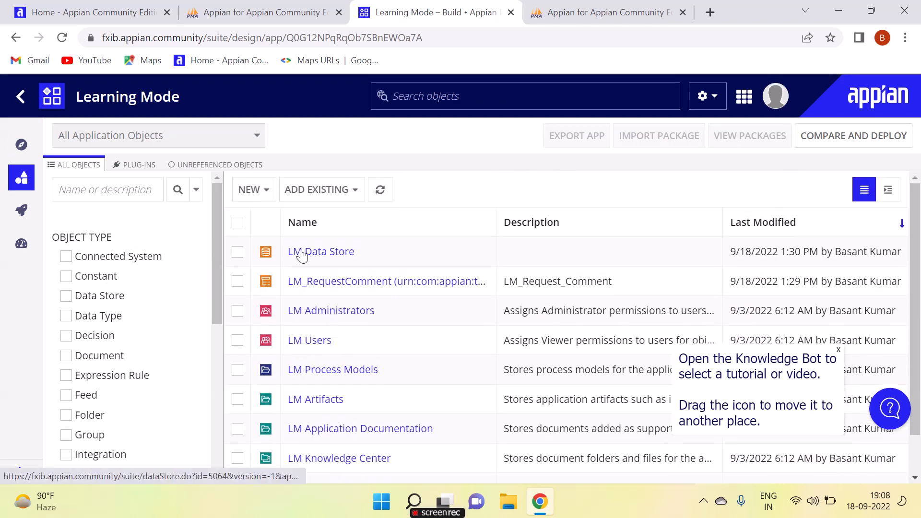
Start a new record type in the application and name it LM Request Comment
left_click(255, 197)
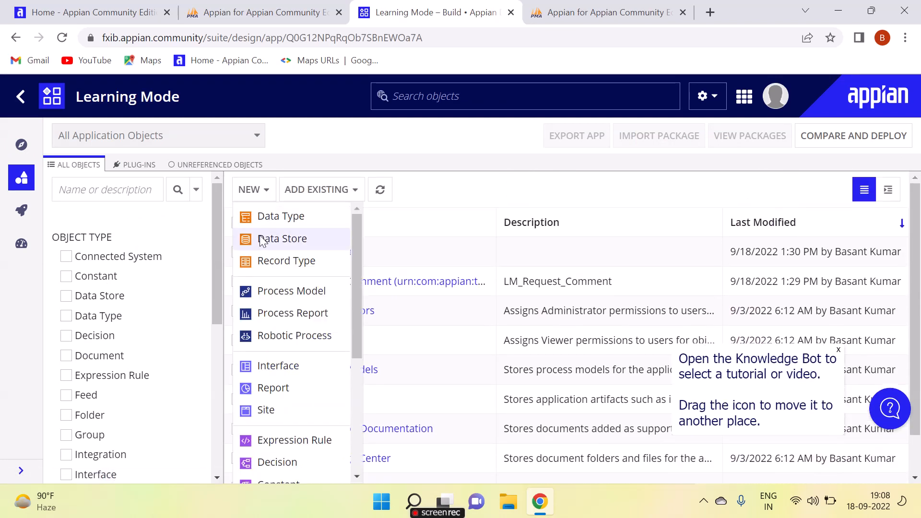
left_click(268, 264)
type("LM Request C")
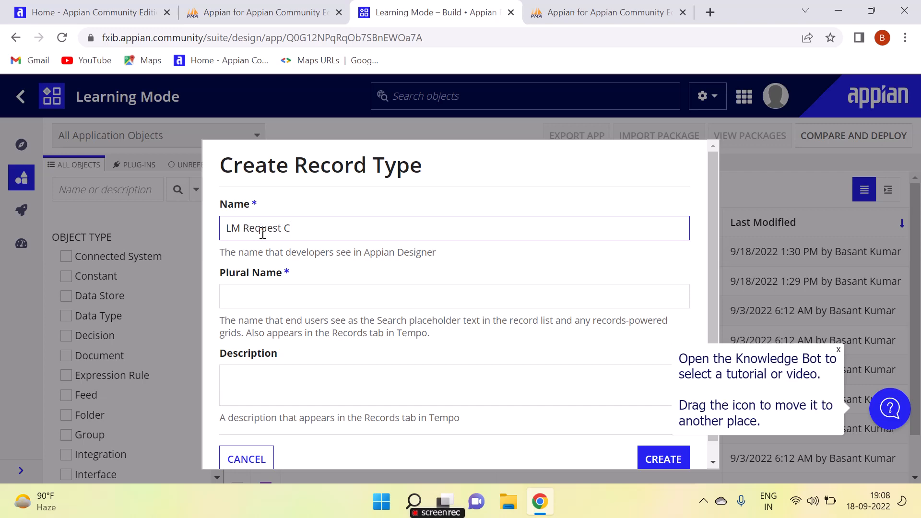
type("mment")
Give the new record type the description Request Comment, reusing the text from its name, and create it
left_click_drag(335, 230, 244, 230)
key("ctrl+c")
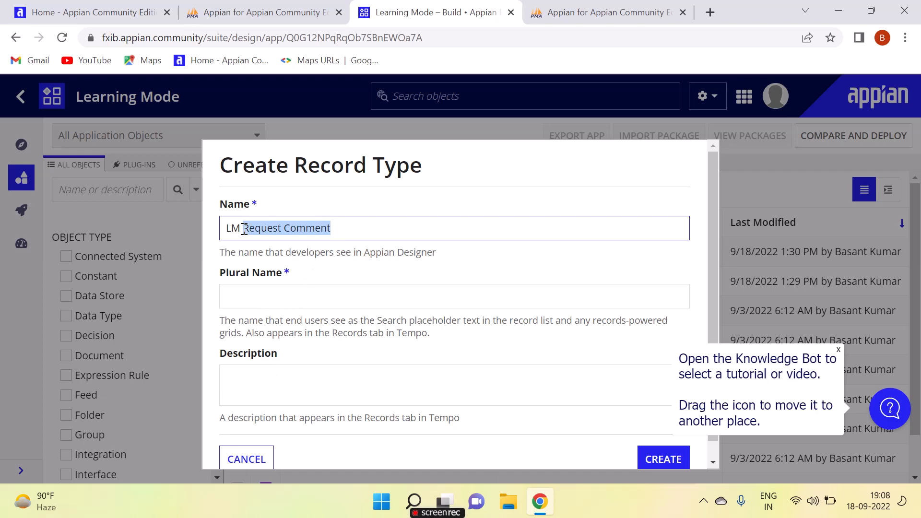
left_click(283, 393)
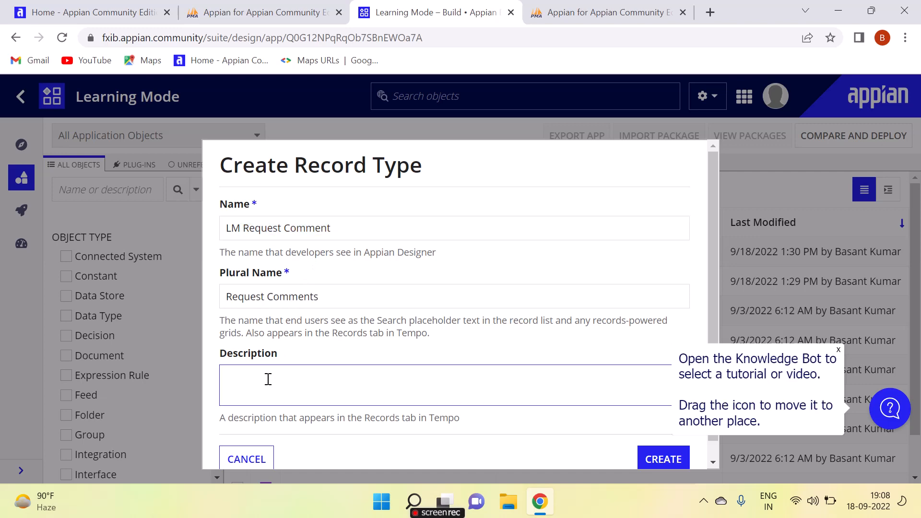
key("ctrl+v")
scroll(360, 375, "down", 1)
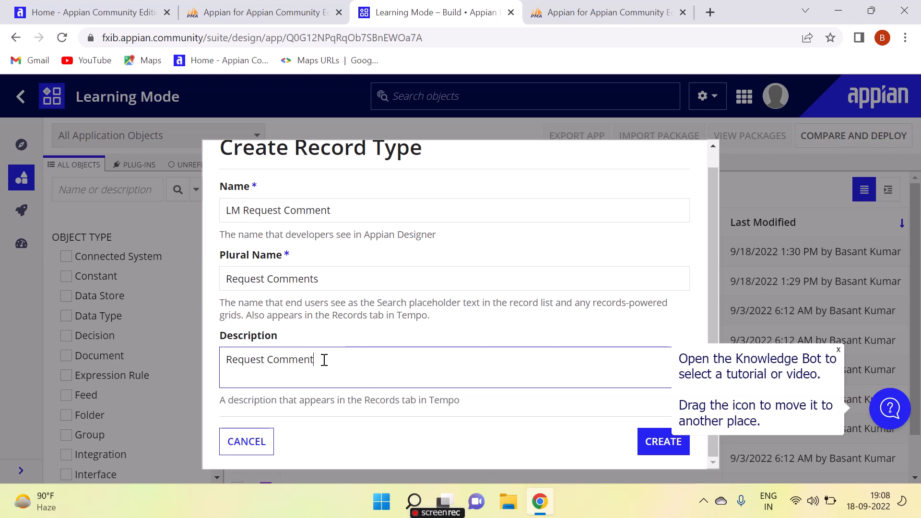
scroll(324, 359, "up", 1)
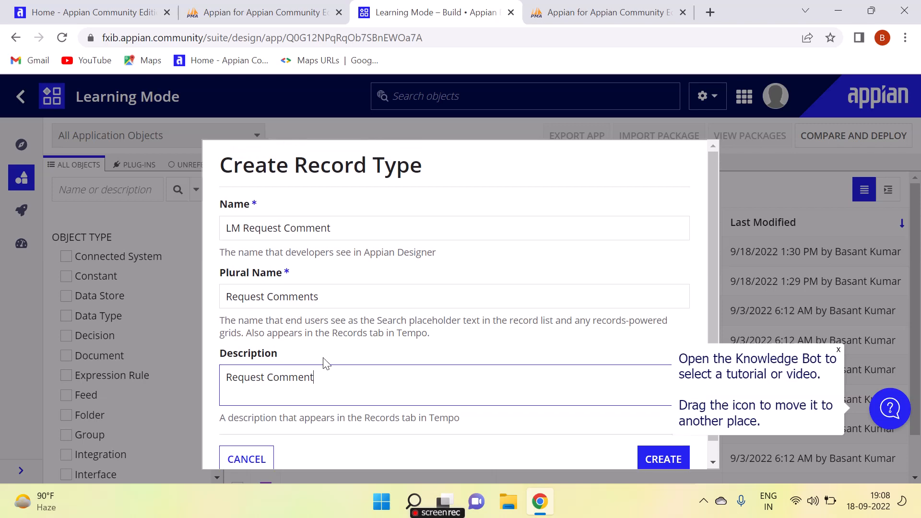
scroll(368, 382, "down", 1)
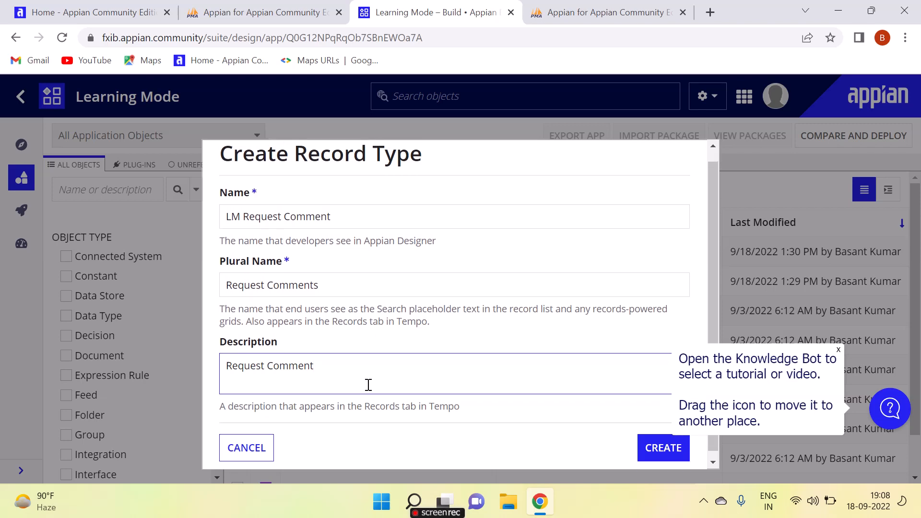
left_click(673, 444)
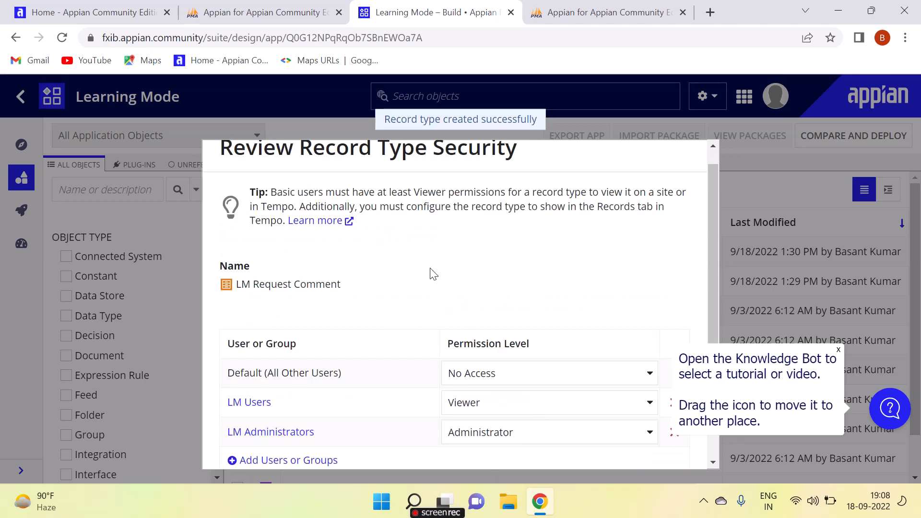
Review the record type's group permissions, keep LM Users as Viewer, and save the security settings
scroll(366, 278, "down", 2)
scroll(367, 279, "up", 3)
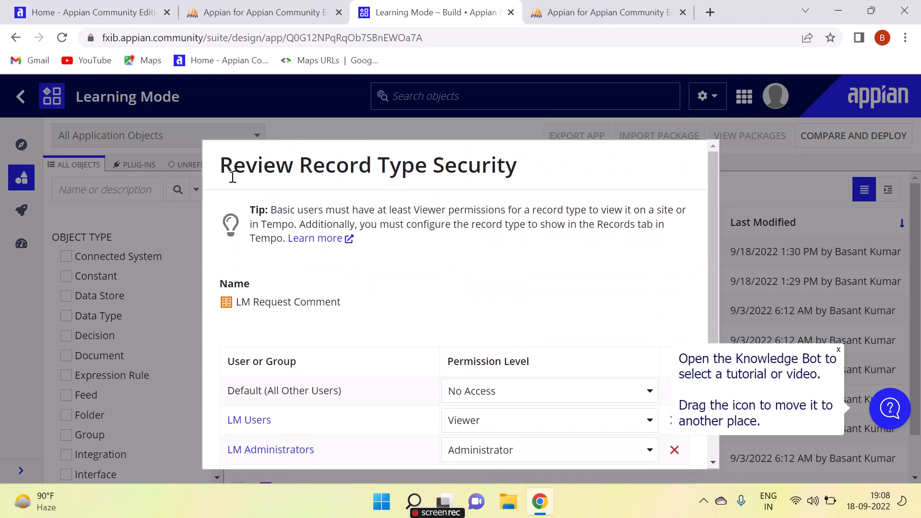
scroll(393, 195, "down", 2)
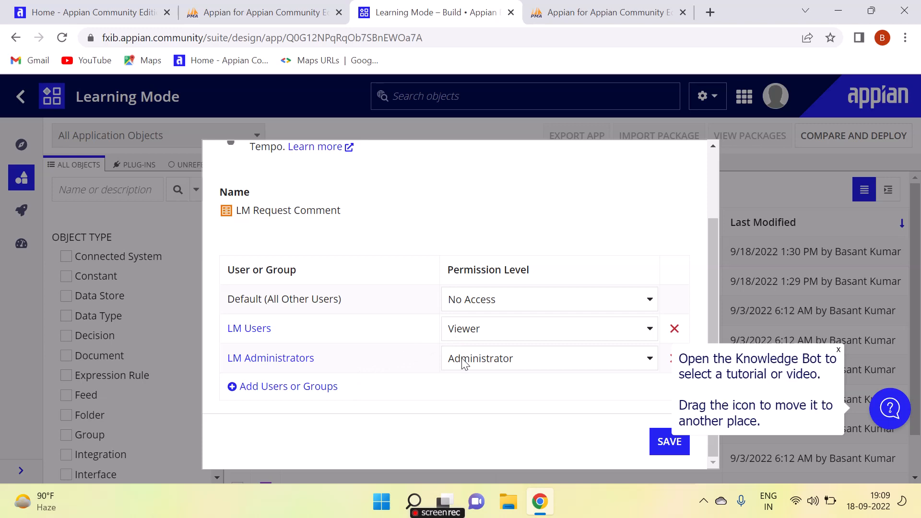
left_click(470, 332)
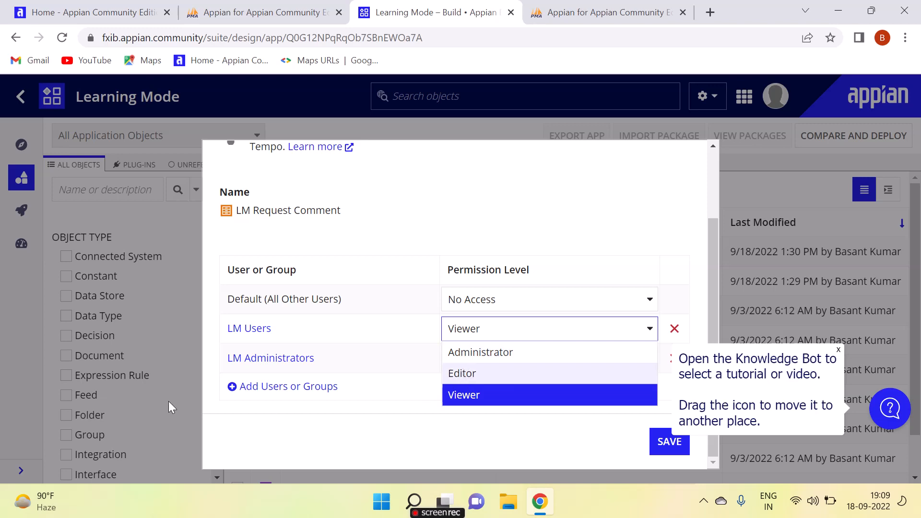
left_click(258, 420)
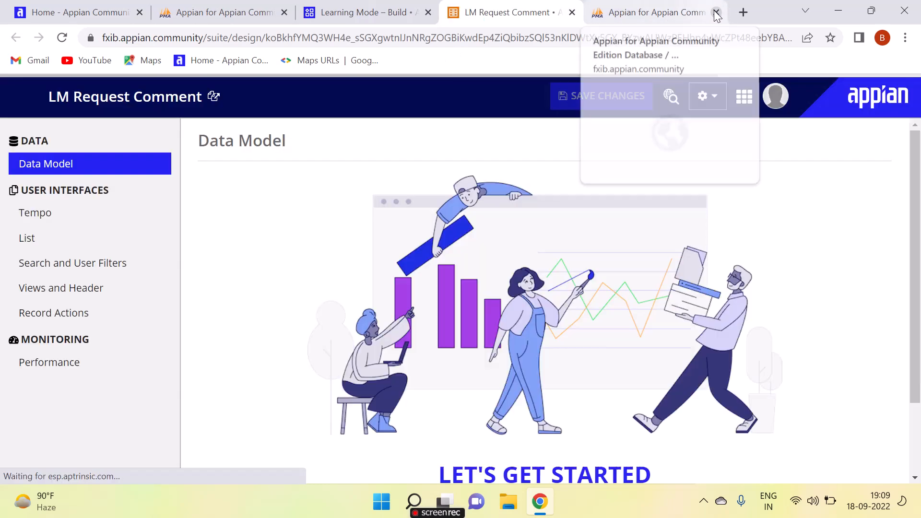
Close the spare Appian database browser tab and look over the record type's Data Model page
left_click(716, 13)
scroll(372, 241, "down", 2)
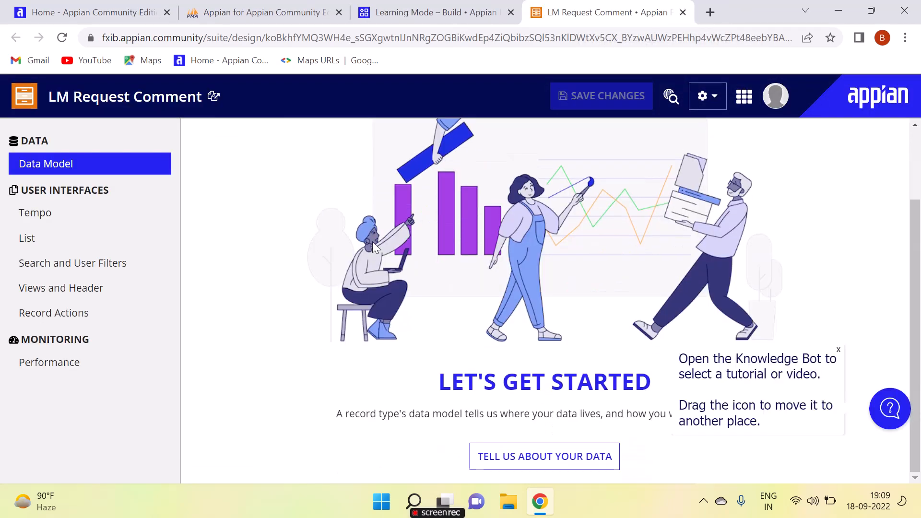
scroll(416, 240, "up", 1)
scroll(415, 238, "up", 1)
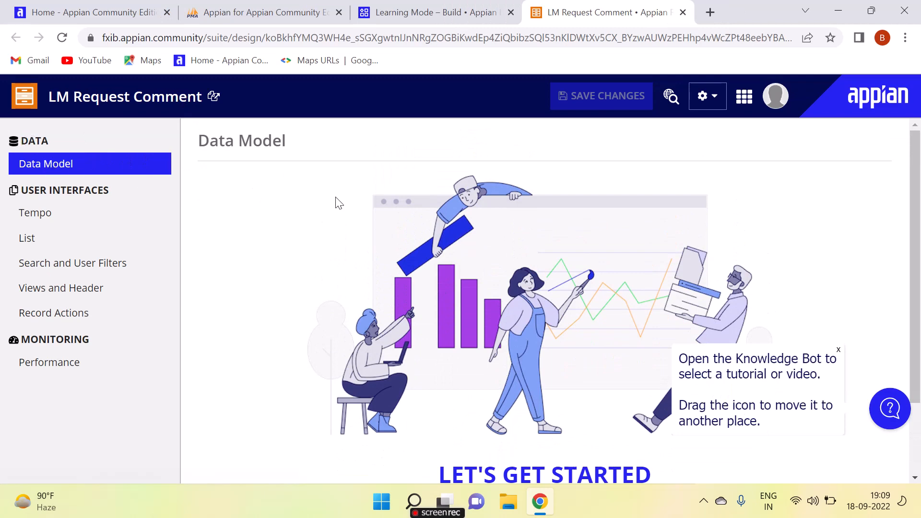
Start configuring the record type's data source from existing data of type Database and dismiss the Knowledge Bot hint
scroll(337, 204, "down", 2)
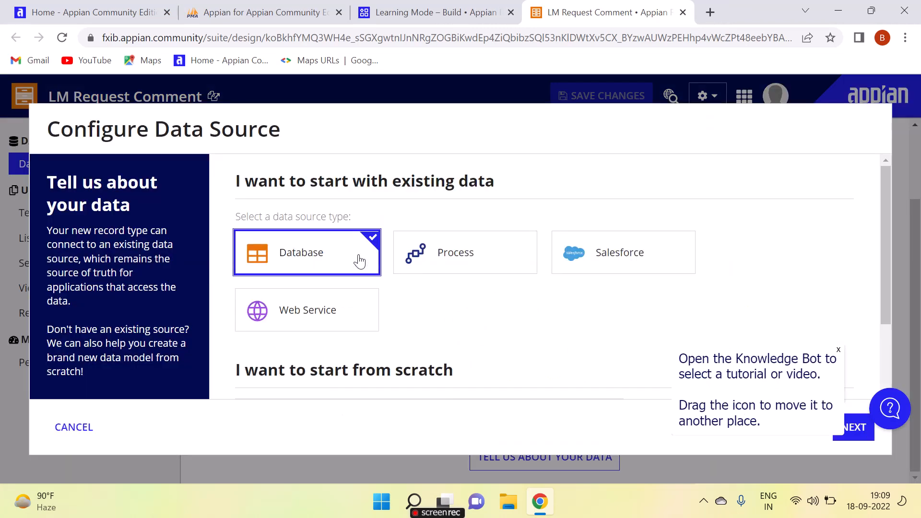
left_click(360, 261)
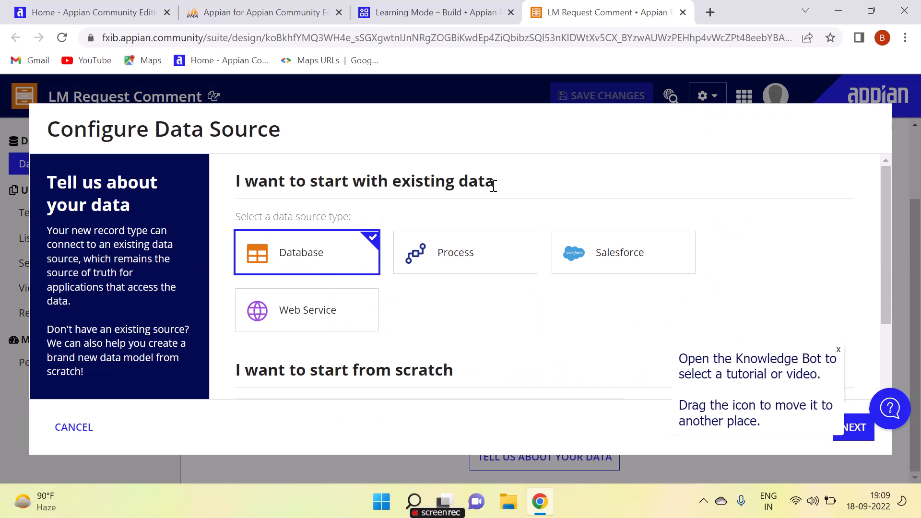
scroll(332, 216, "down", 2)
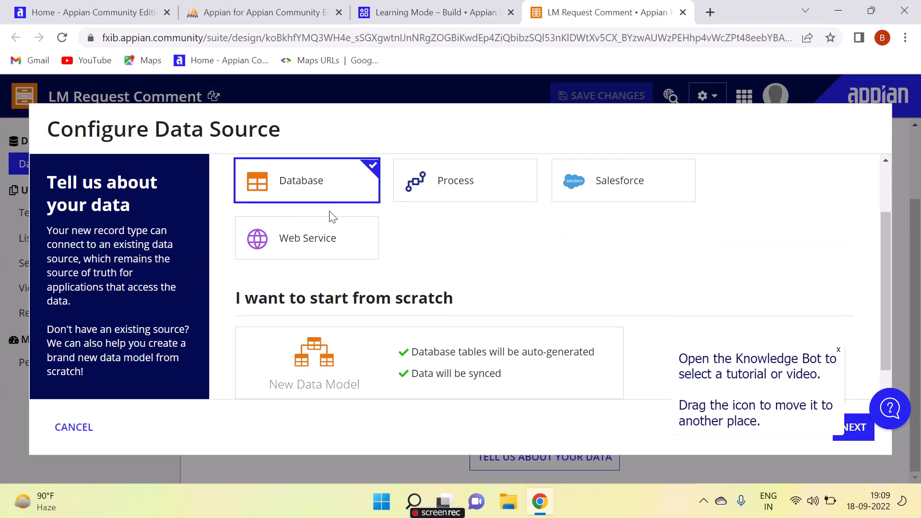
scroll(333, 214, "up", 2)
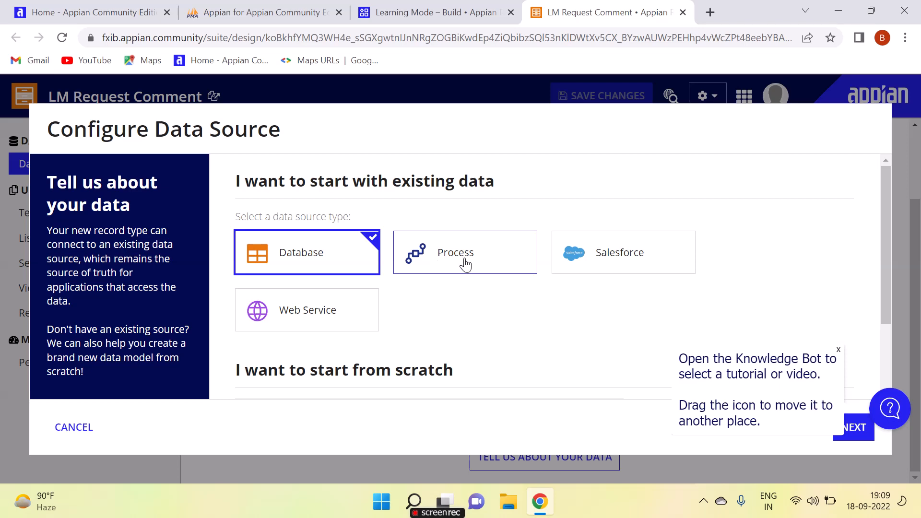
scroll(464, 262, "down", 2)
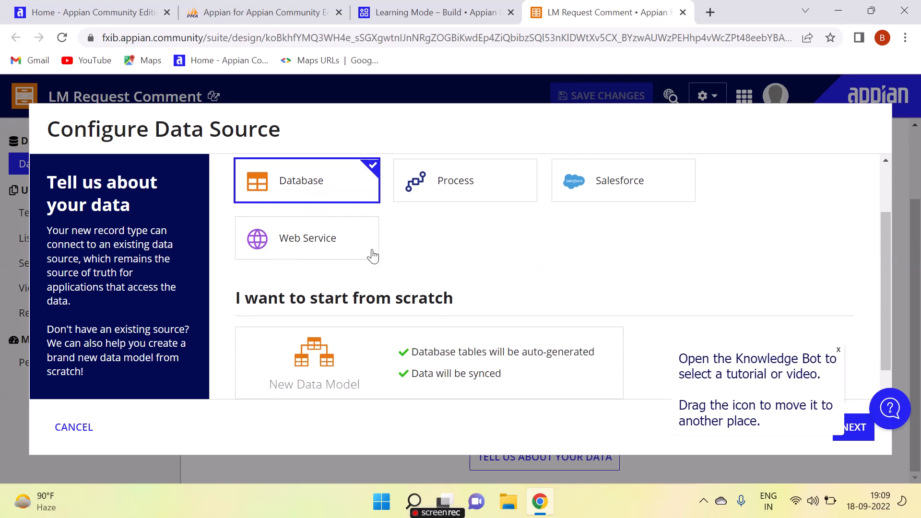
scroll(341, 251, "down", 1)
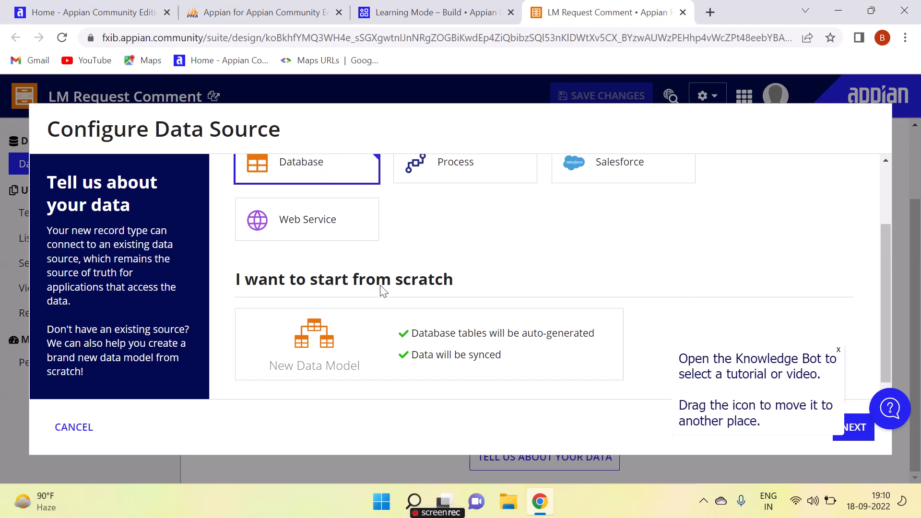
scroll(382, 290, "up", 3)
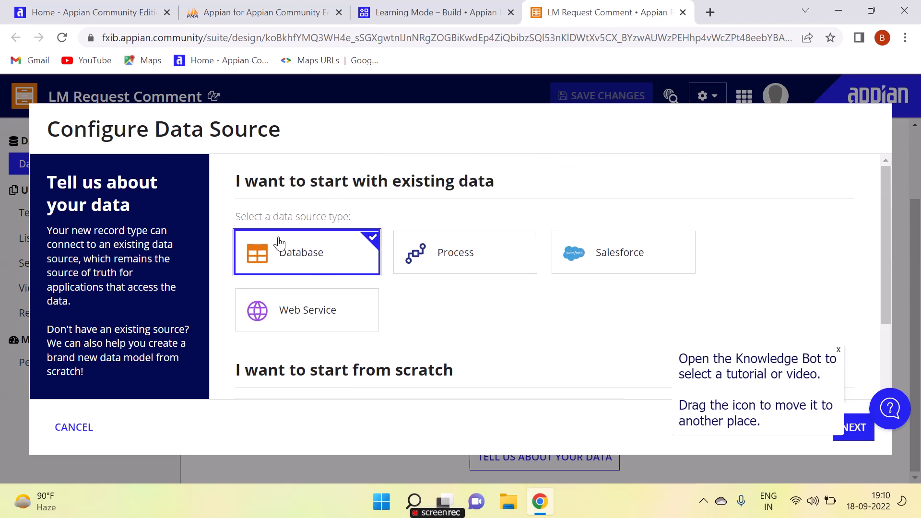
scroll(290, 213, "down", 2)
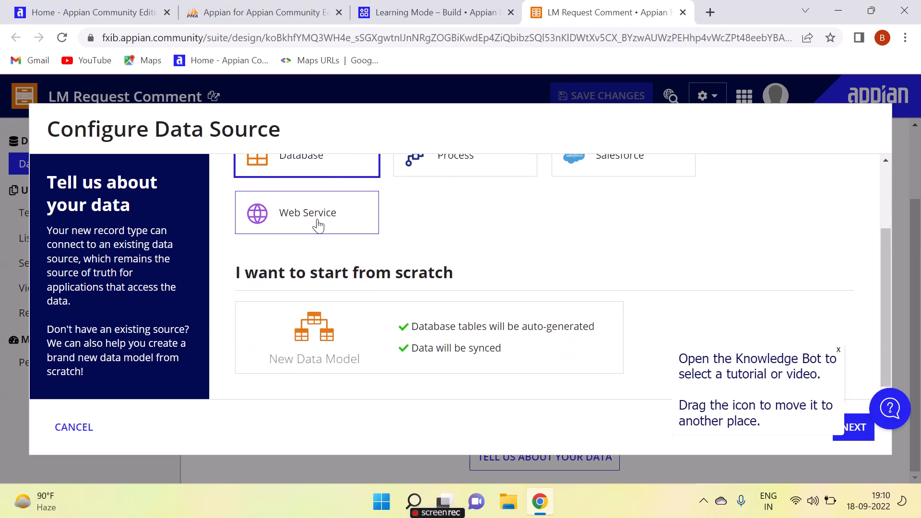
left_click(838, 351)
left_click(845, 426)
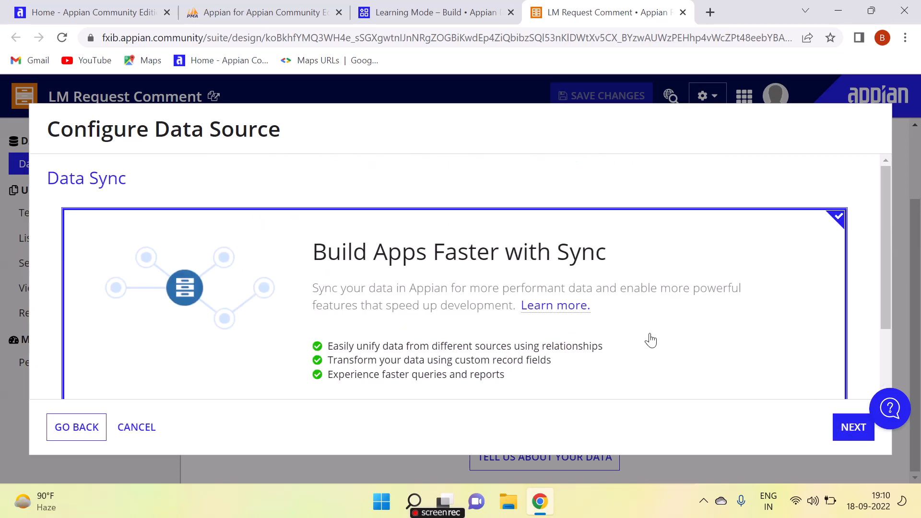
Review the data sync options, keep sync enabled, and continue to the database table choice
scroll(203, 273, "down", 2)
scroll(211, 269, "up", 2)
scroll(369, 271, "down", 2)
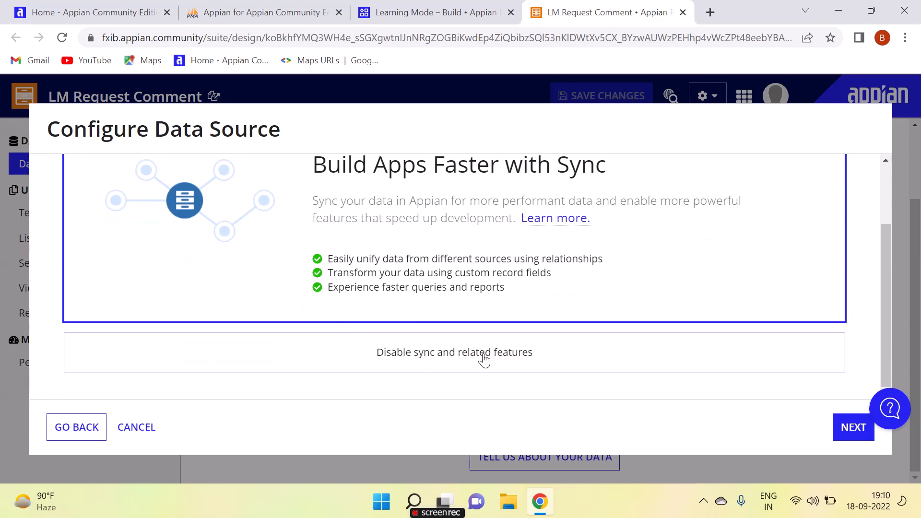
scroll(741, 405, "up", 2)
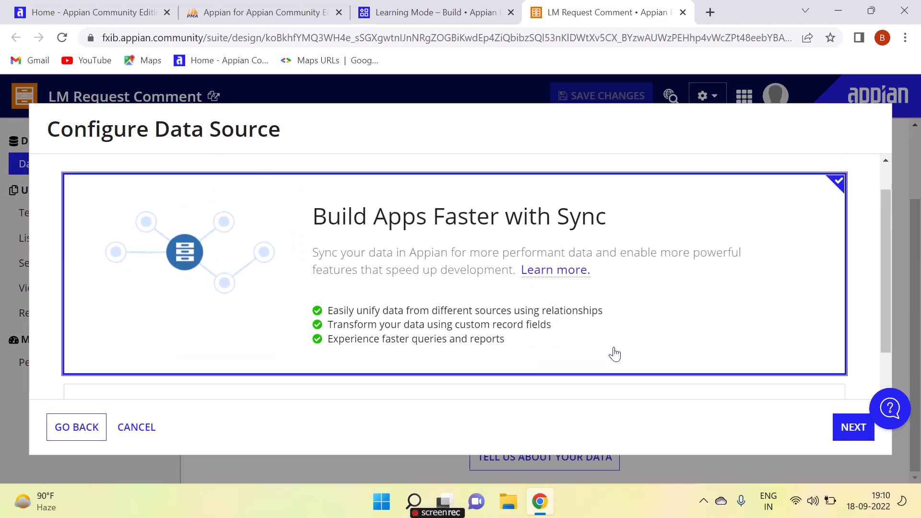
scroll(603, 346, "down", 2)
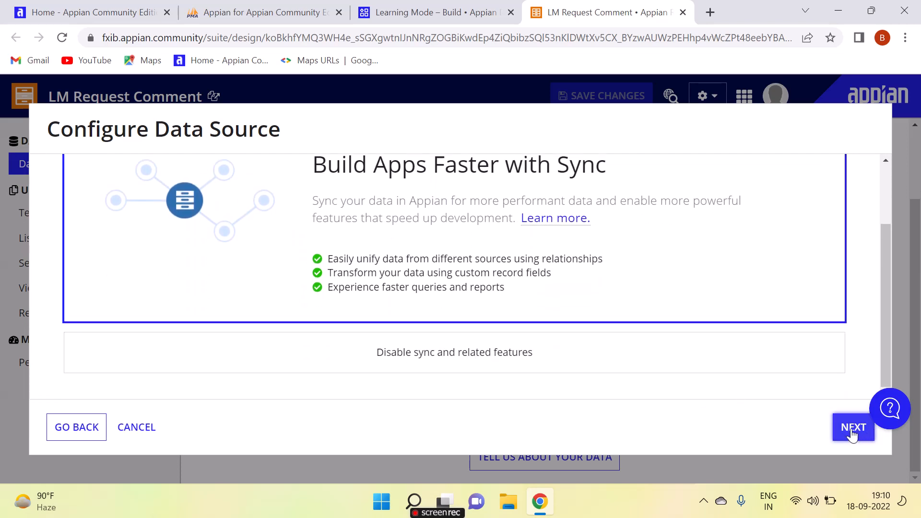
left_click(488, 309)
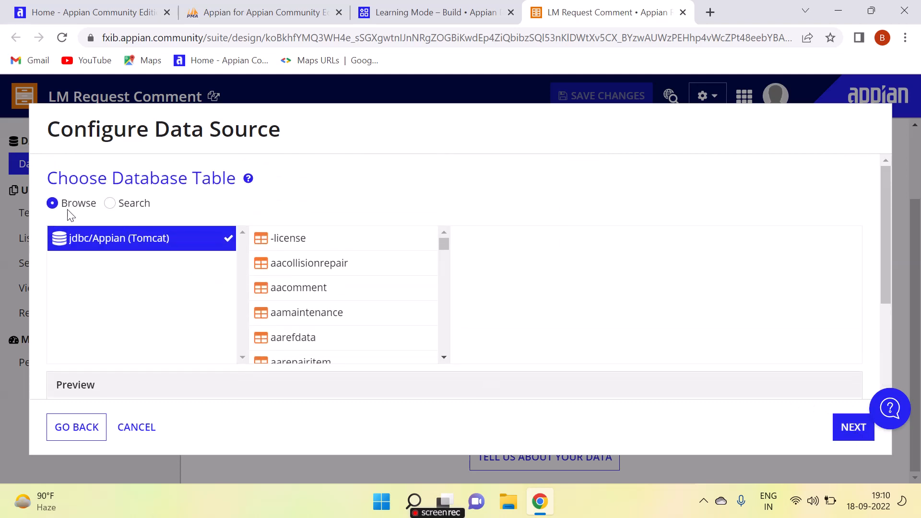
Browse the jdbc/Appian (Tomcat) tables, search them for lmn, and select LMN_Request_Comment as the source table
scroll(319, 262, "down", 7)
scroll(320, 264, "down", 15)
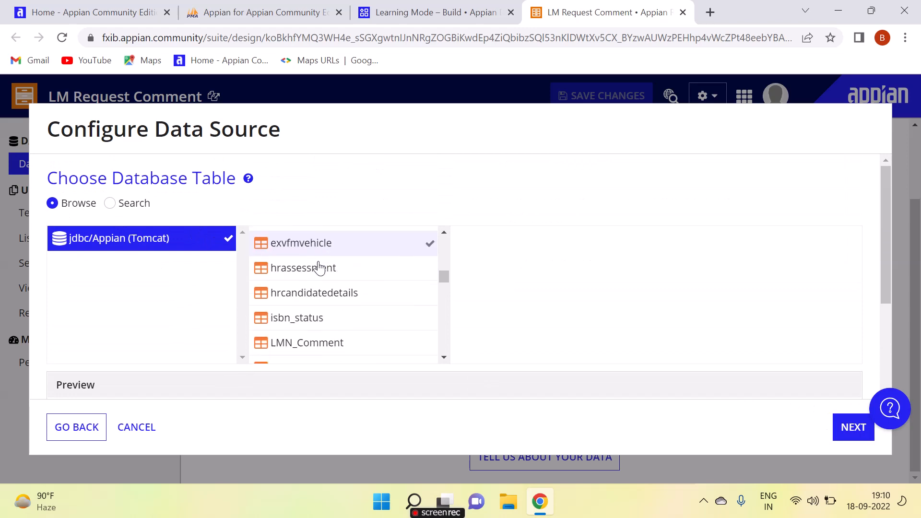
scroll(320, 269, "down", 5)
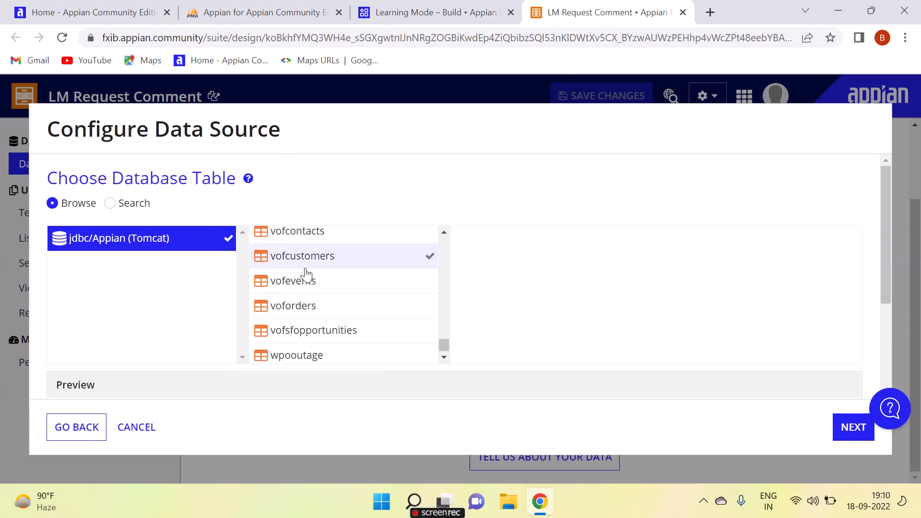
left_click(112, 203)
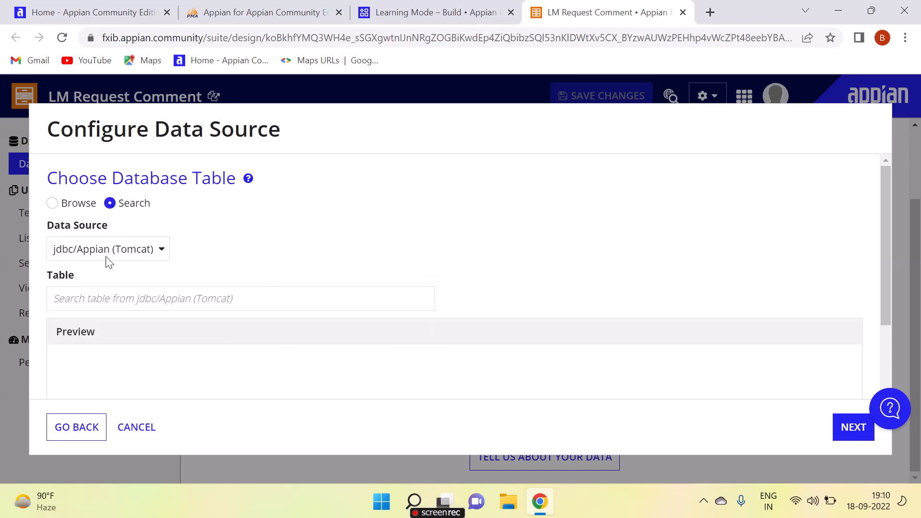
left_click(97, 298)
type("lmn")
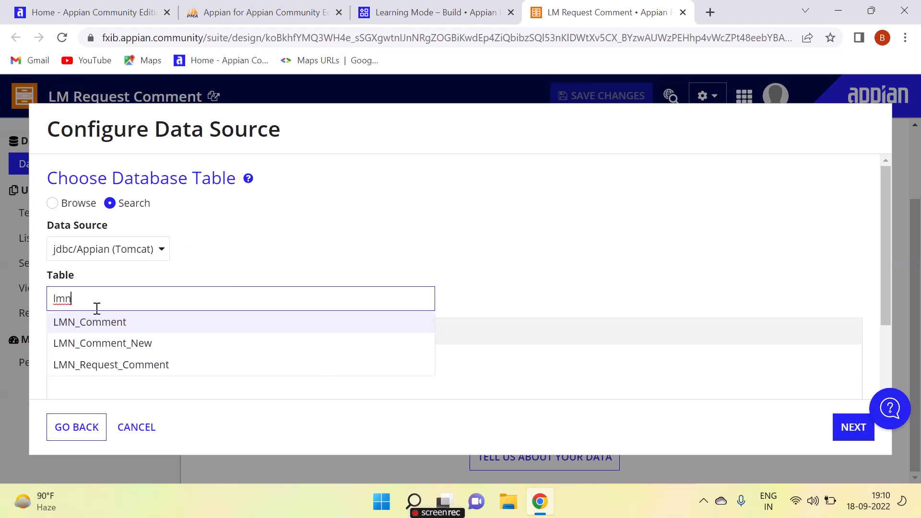
key("BackSpace")
left_click(107, 367)
Check the preview of the selected table's columns and rows and proceed with this table
scroll(185, 313, "down", 3)
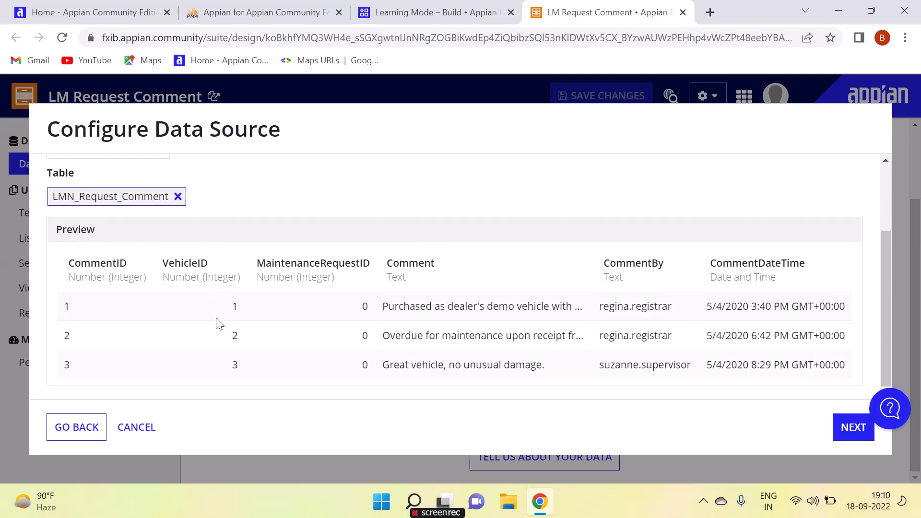
scroll(339, 349, "up", 1)
scroll(339, 349, "down", 1)
left_click(854, 426)
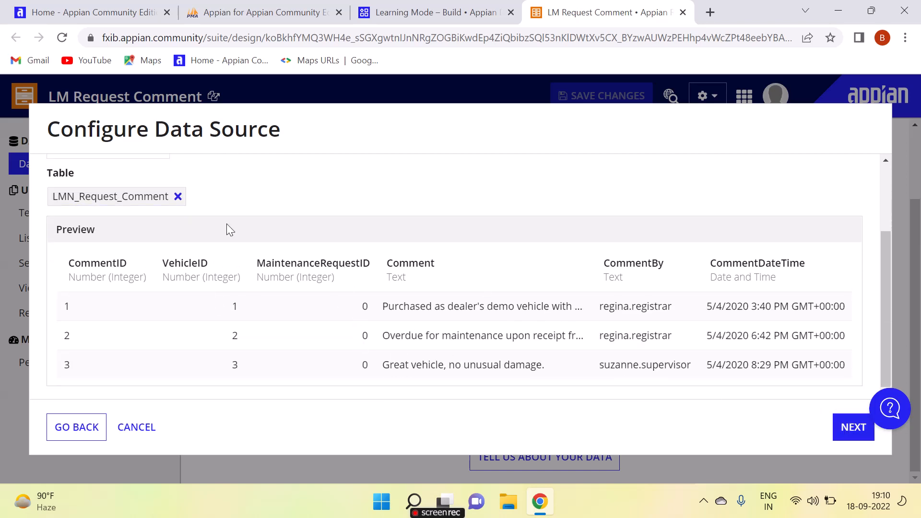
Add a basic source filter that limits the synced rows to those where VehicleID = 3
scroll(216, 291, "up", 1)
scroll(217, 290, "down", 1)
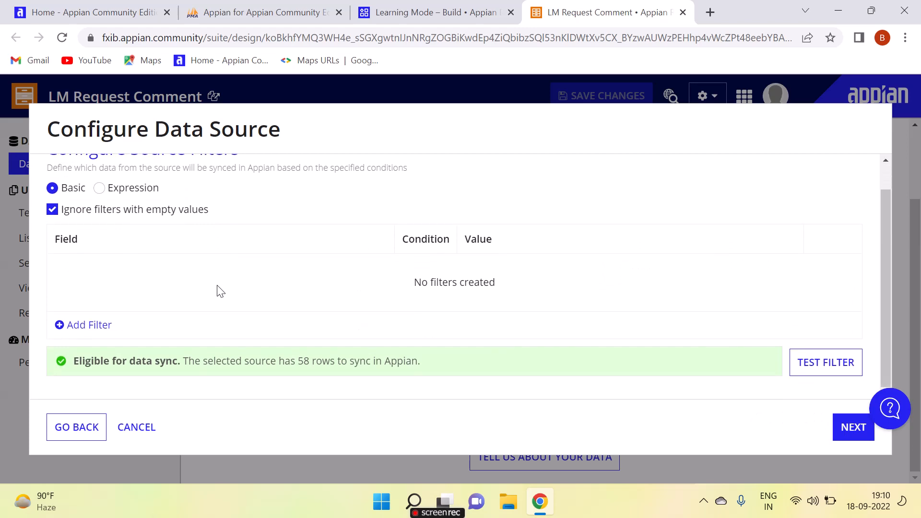
left_click(61, 326)
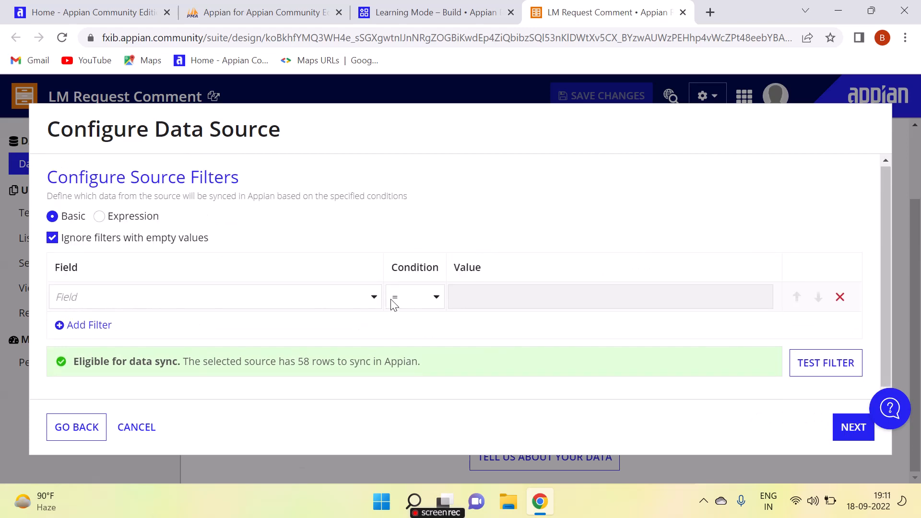
left_click(375, 297)
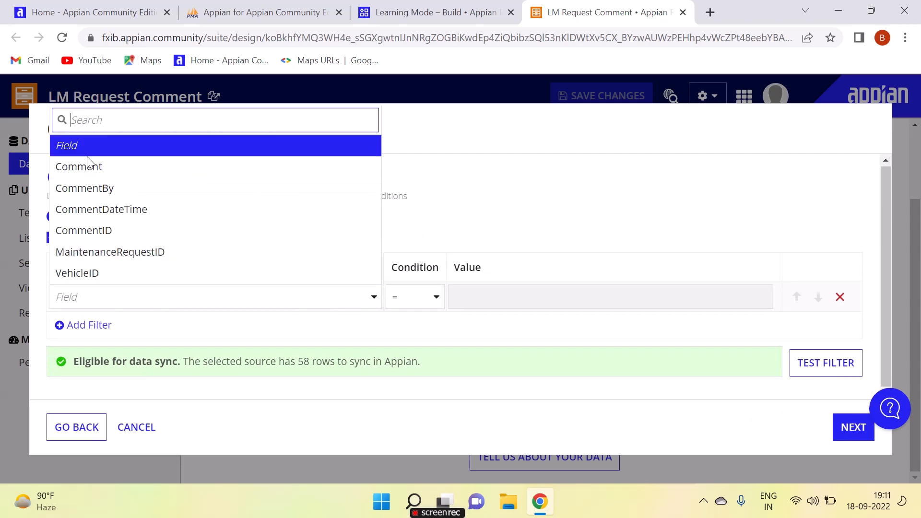
left_click(93, 273)
left_click(477, 301)
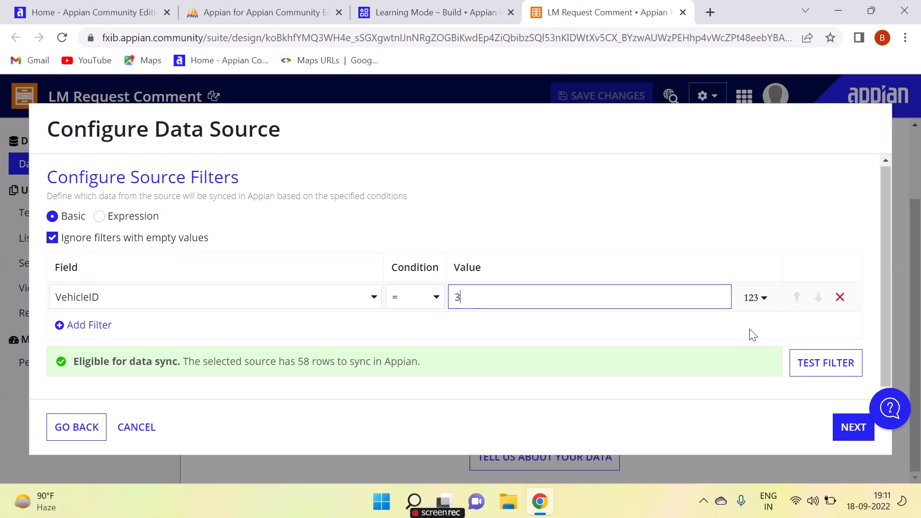
Test the source filter, check the preview of the matching rows, and continue to the field configuration
left_click(840, 375)
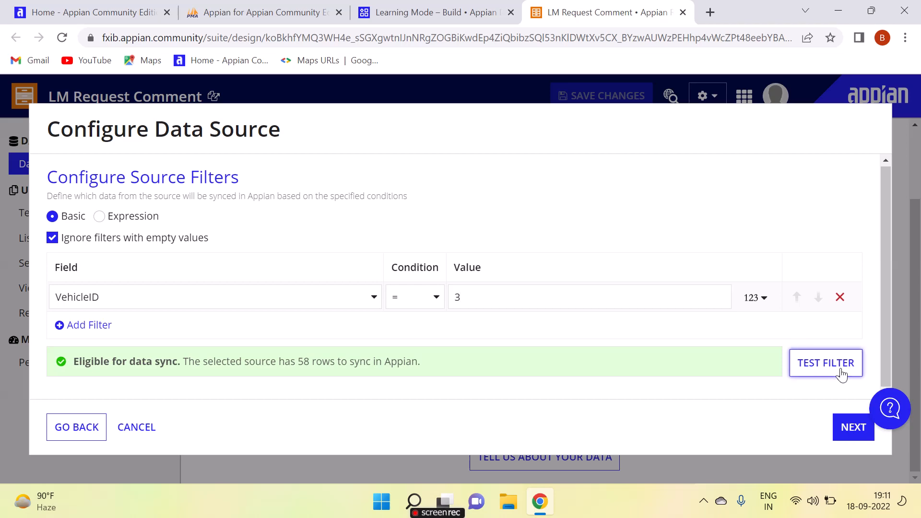
scroll(403, 338, "down", 4)
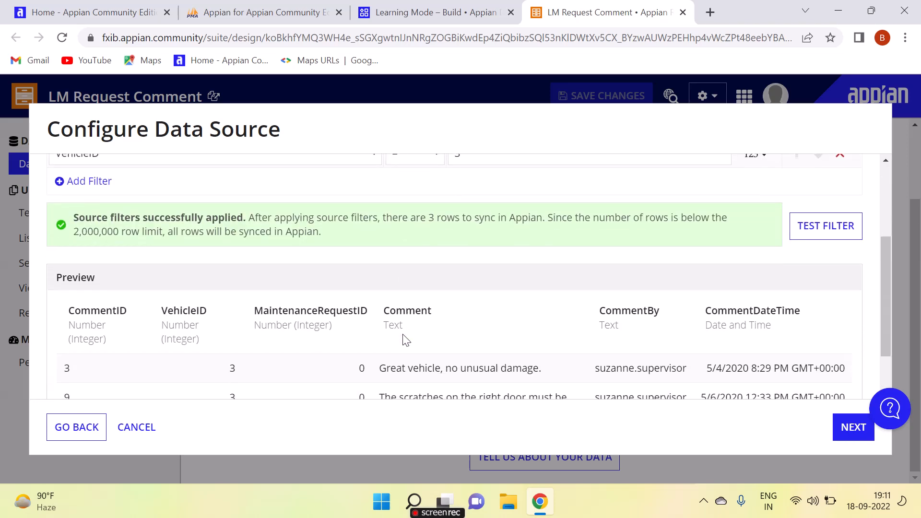
scroll(356, 336, "up", 4)
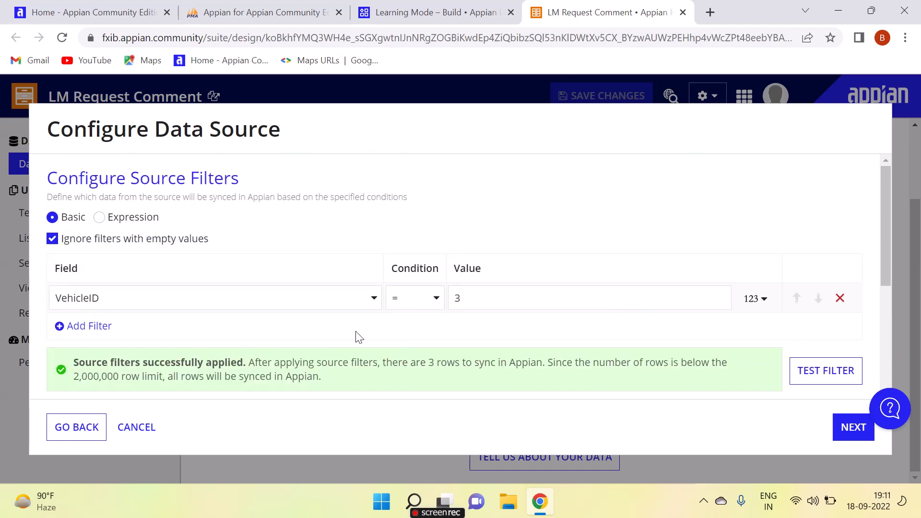
scroll(140, 306, "down", 1)
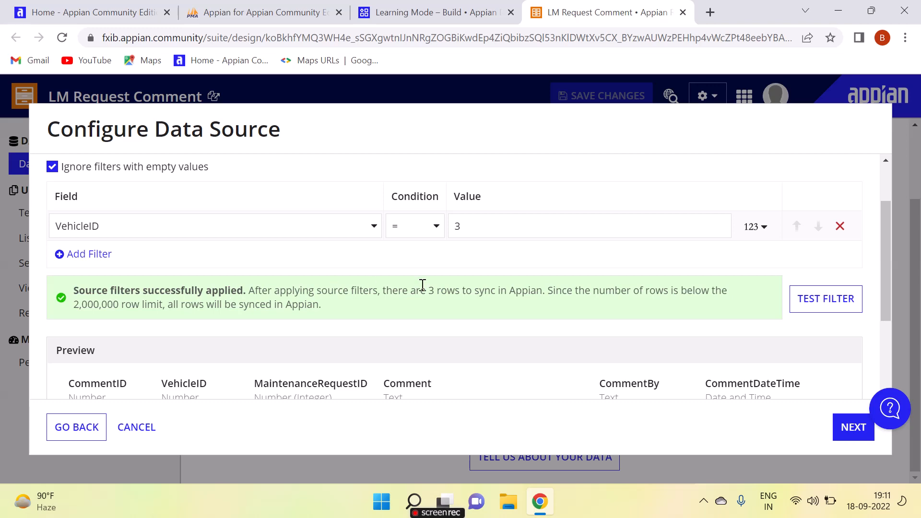
scroll(596, 304, "down", 3)
scroll(596, 299, "up", 5)
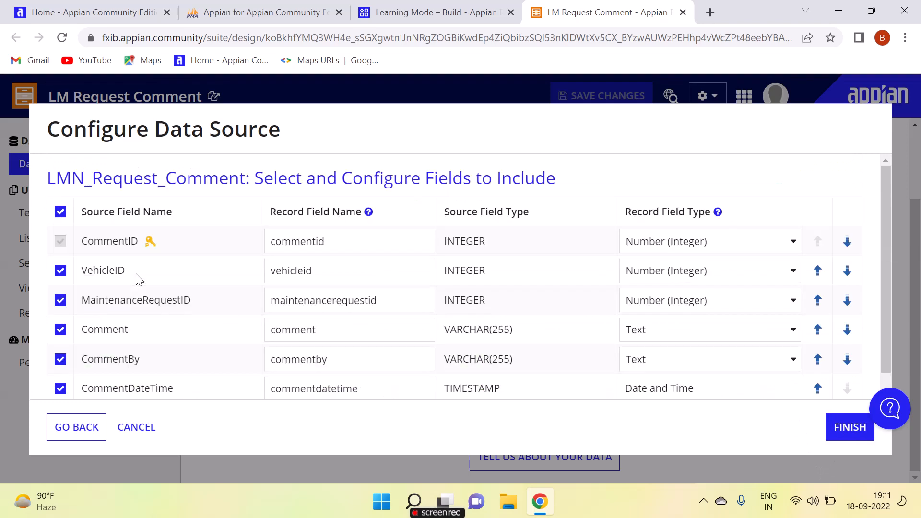
Rename the record fields for CommentID and MaintenanceRequestID as commentiId and maintenanceRequestId
scroll(325, 283, "down", 1)
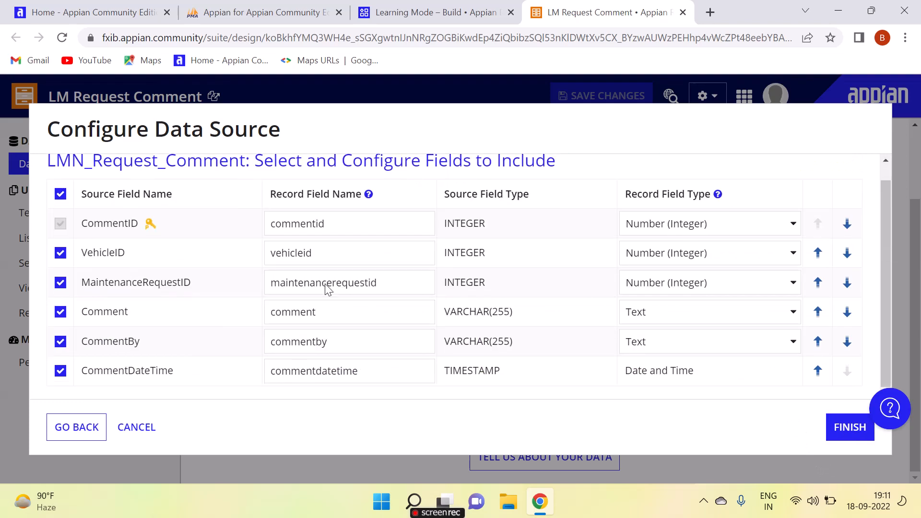
left_click(319, 229)
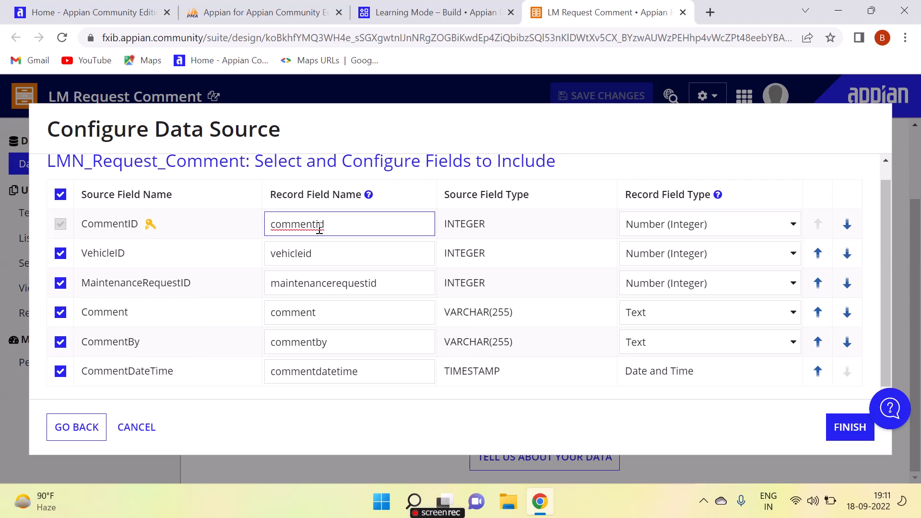
type("I")
left_click(337, 283)
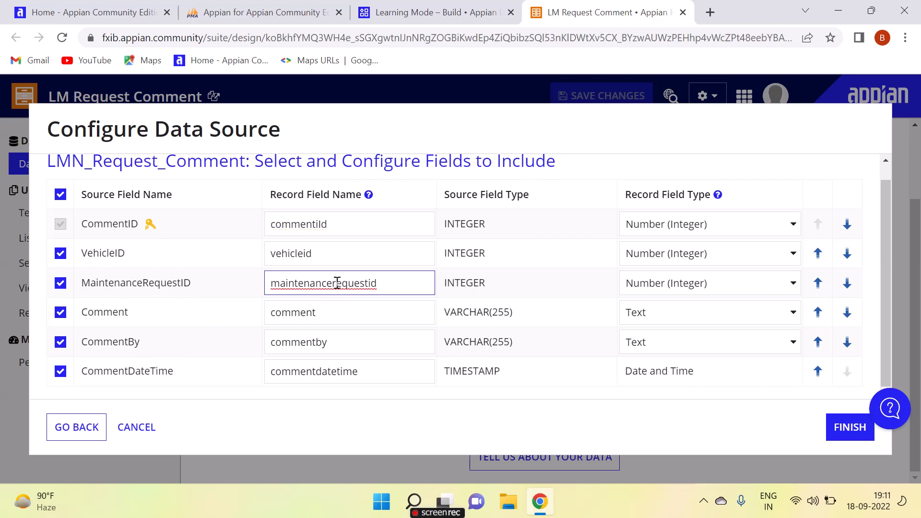
key("BackSpace")
type("R")
left_click(376, 284)
key("BackSpace")
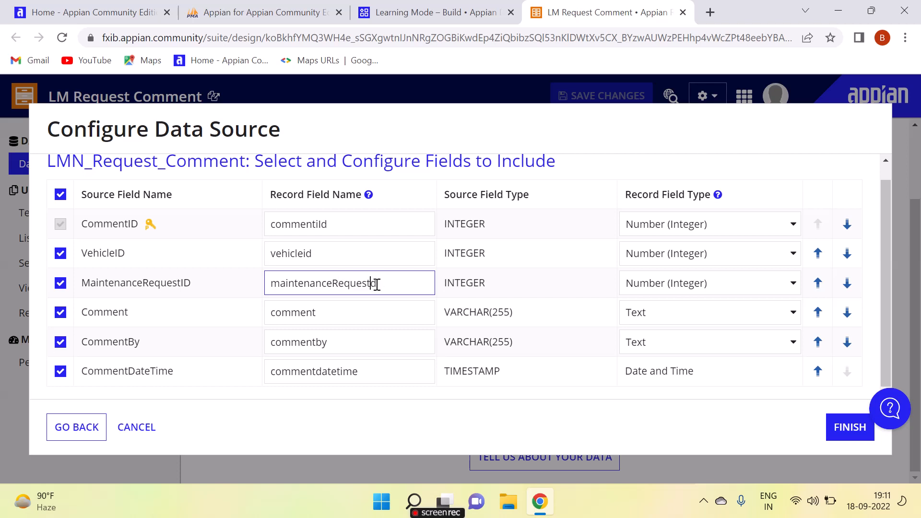
Rename the last two record fields as commentBy and commentDateTime and finish the data source configuration
left_click(324, 340)
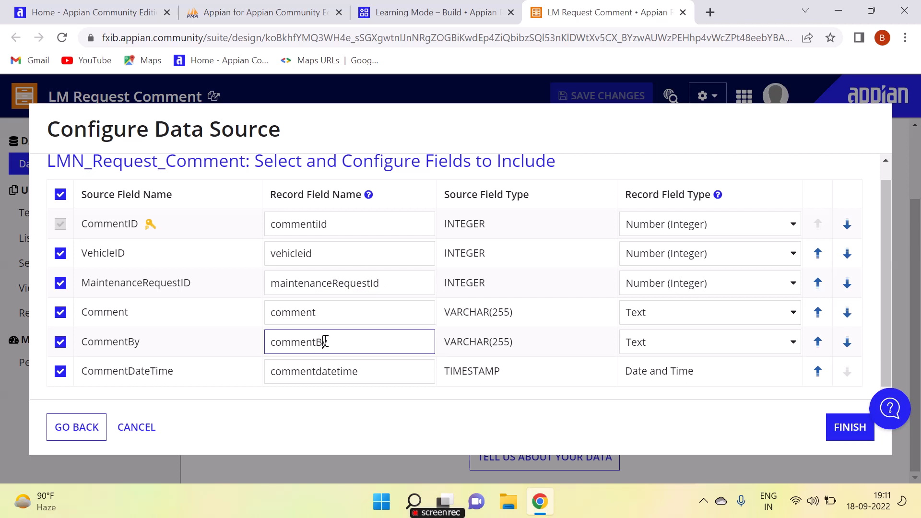
left_click(319, 372)
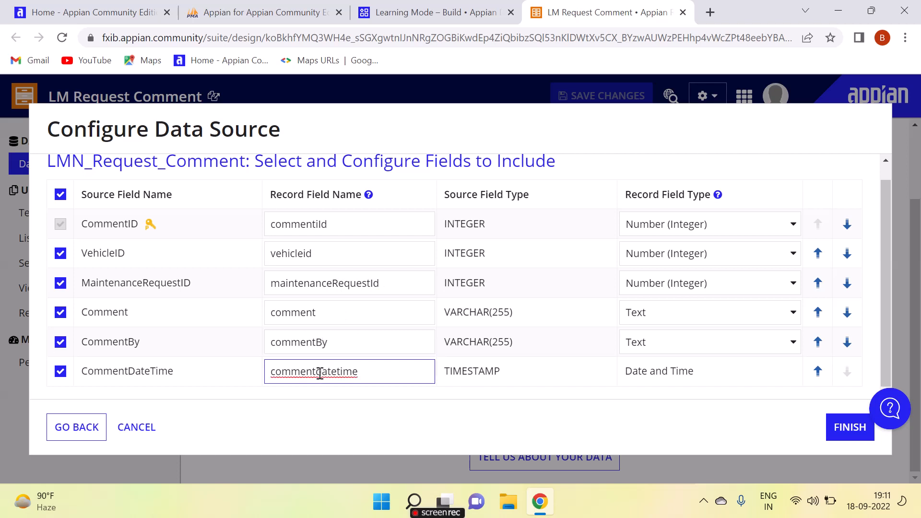
type("D")
left_click(341, 371)
key("BackSpace")
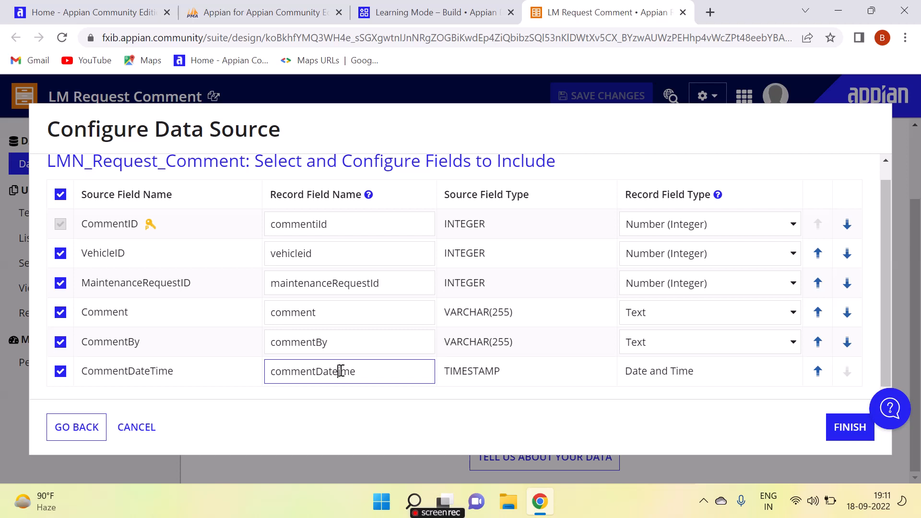
type("T")
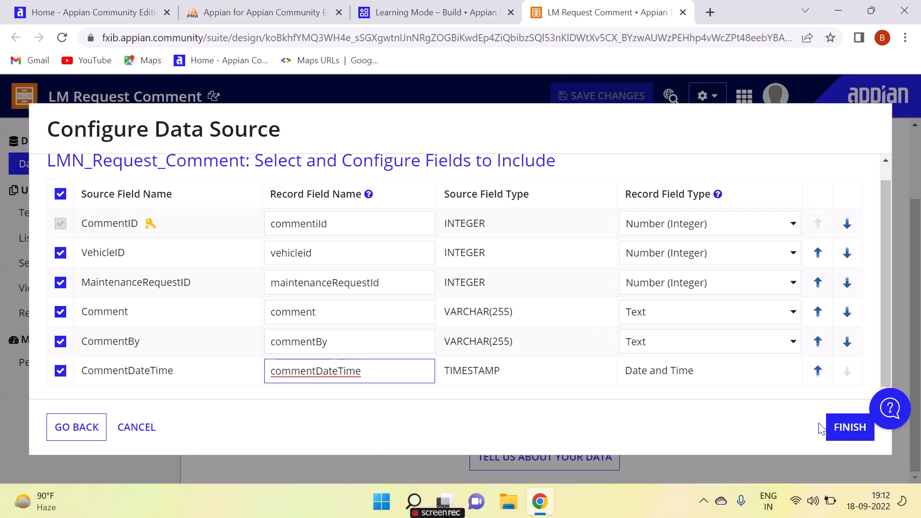
left_click(843, 434)
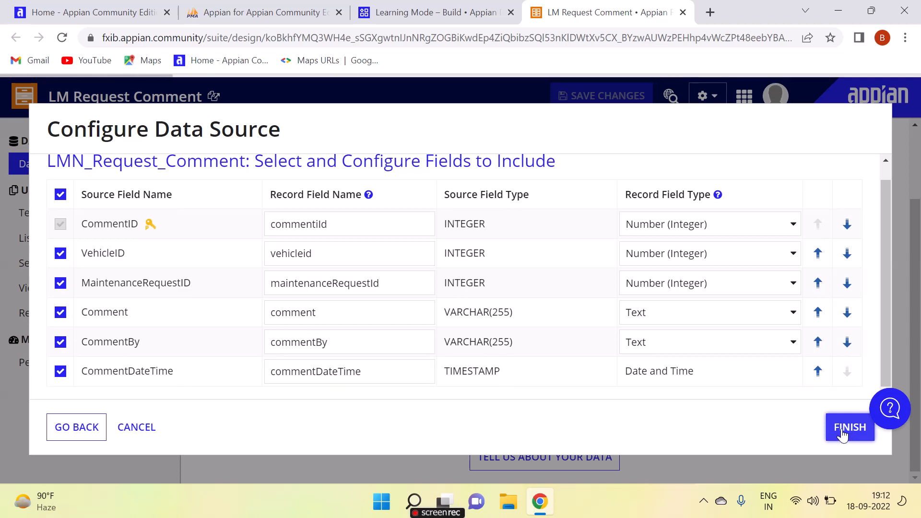
Review the data model's fields and types, source details, relationship area and field configuration options
scroll(409, 310, "down", 4)
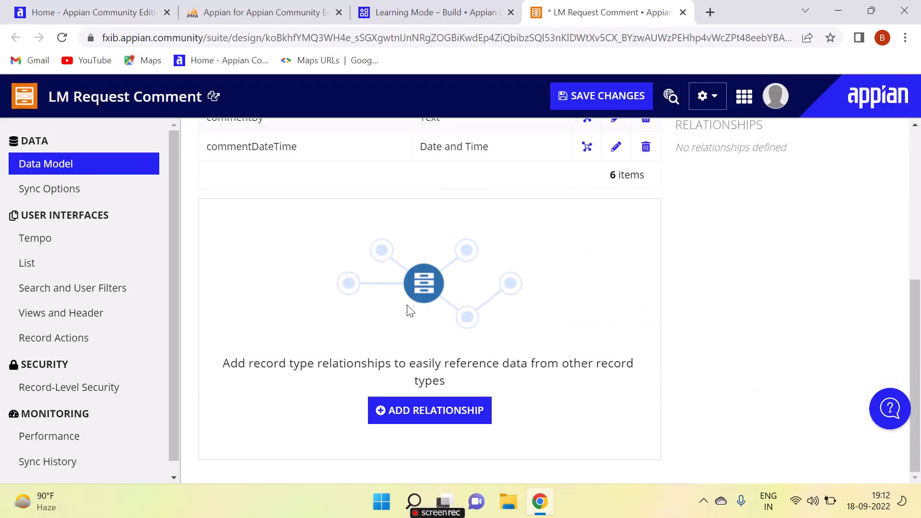
scroll(409, 310, "up", 6)
scroll(399, 297, "down", 5)
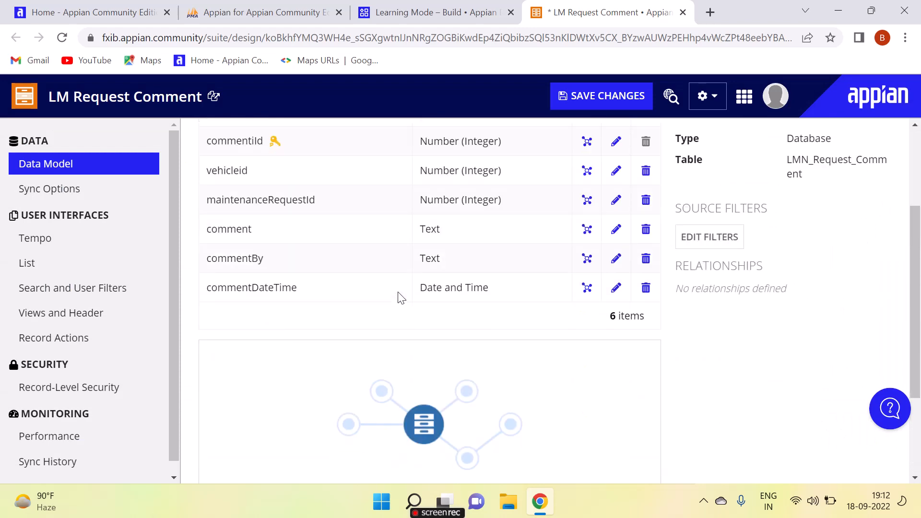
scroll(398, 298, "up", 5)
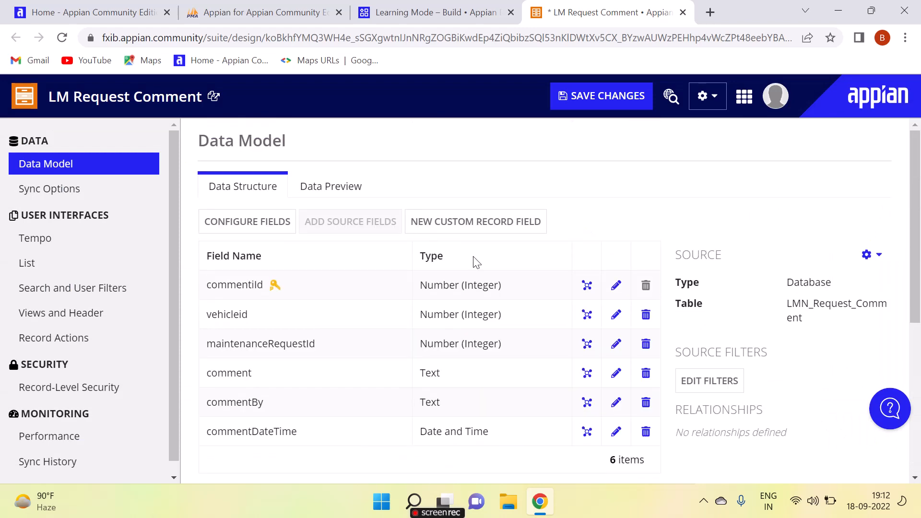
scroll(473, 261, "down", 2)
scroll(319, 257, "up", 2)
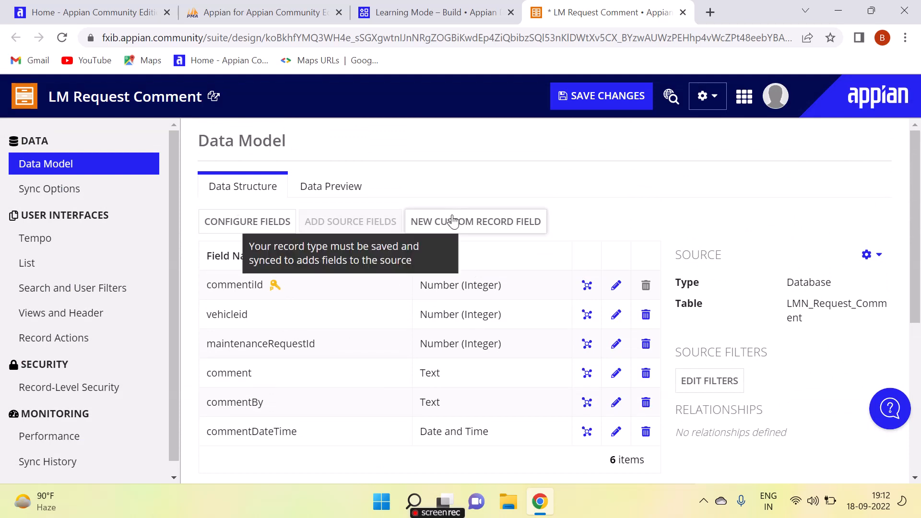
scroll(464, 230, "down", 4)
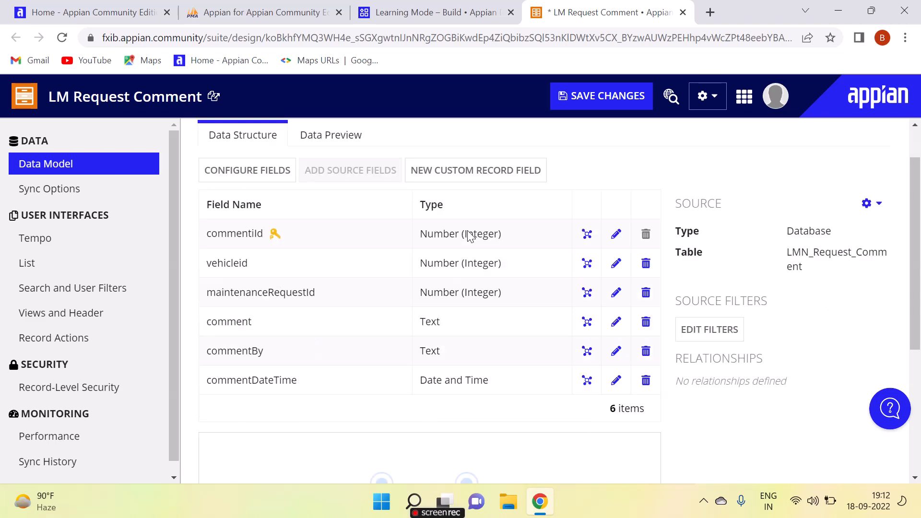
scroll(469, 236, "up", 4)
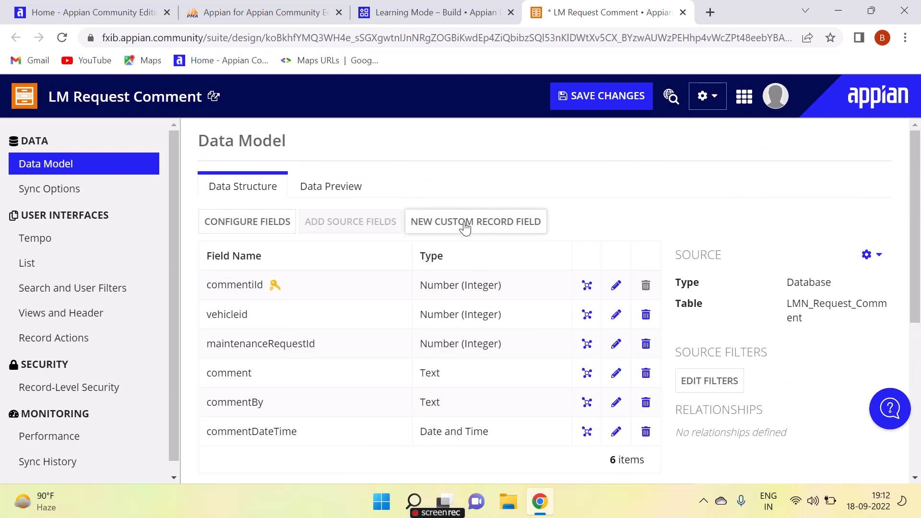
Look through the custom record field templates, including Date Difference, and close the dialog without creating a field
left_click(464, 227)
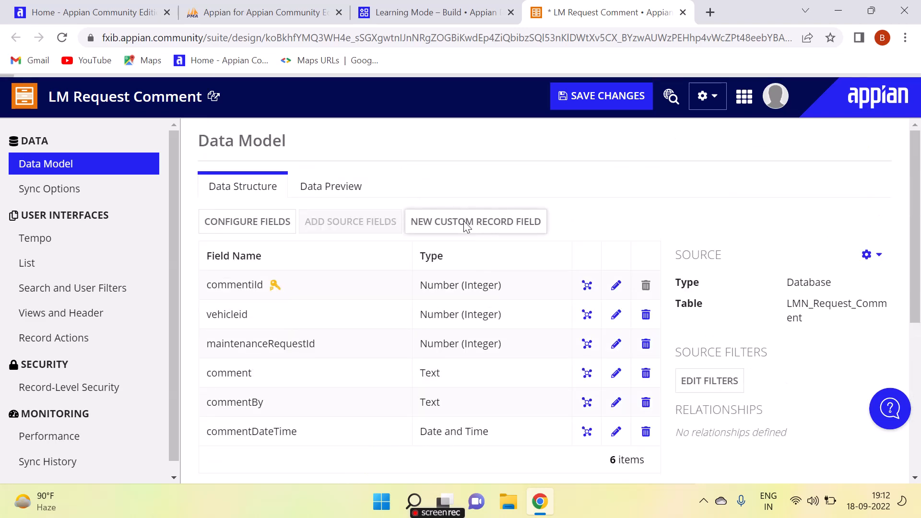
scroll(440, 257, "down", 3)
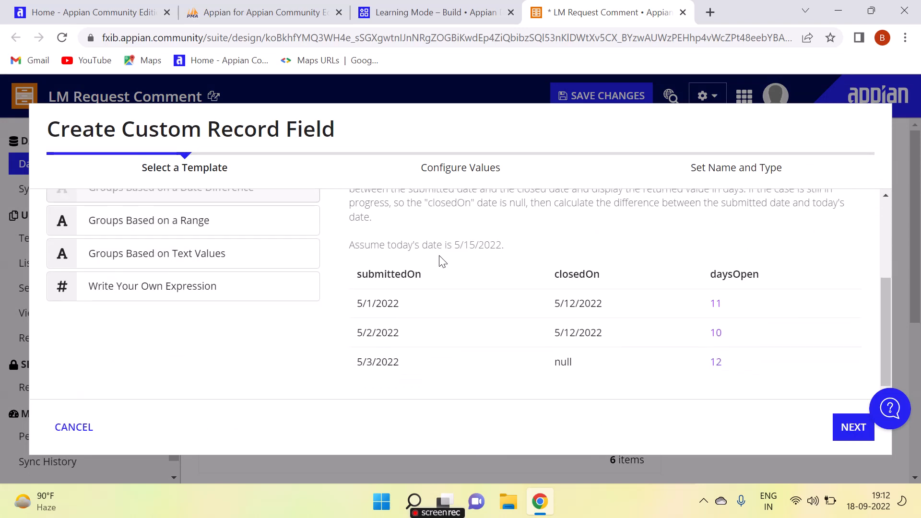
scroll(441, 261, "up", 3)
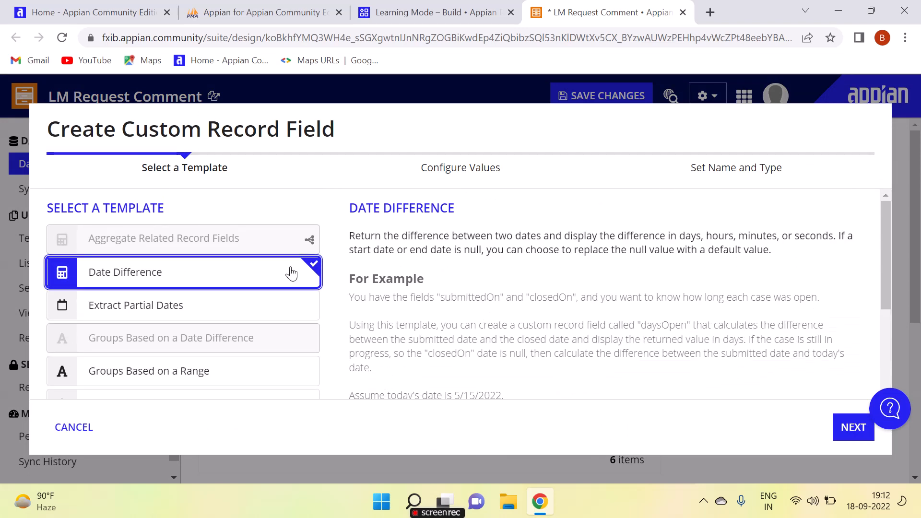
left_click(73, 428)
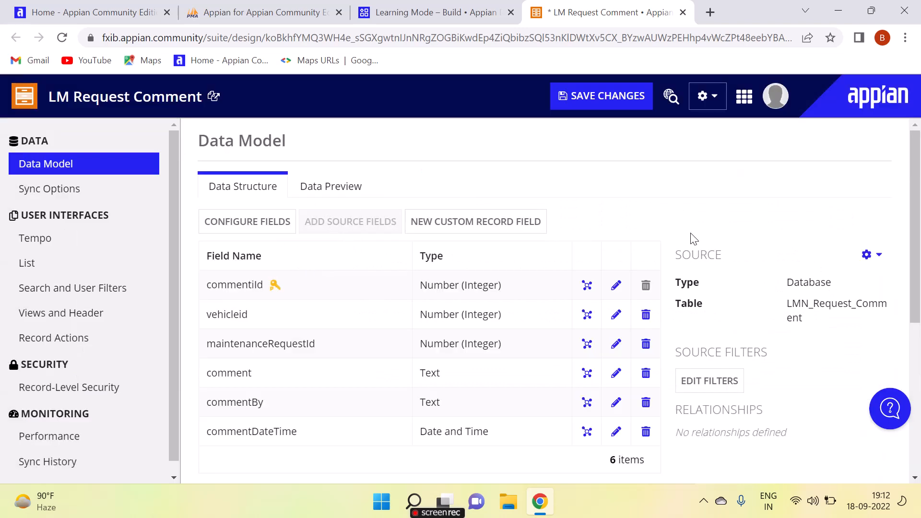
Check the source and relationship details in the data model, and examine the List and Tempo settings
scroll(693, 269, "down", 1)
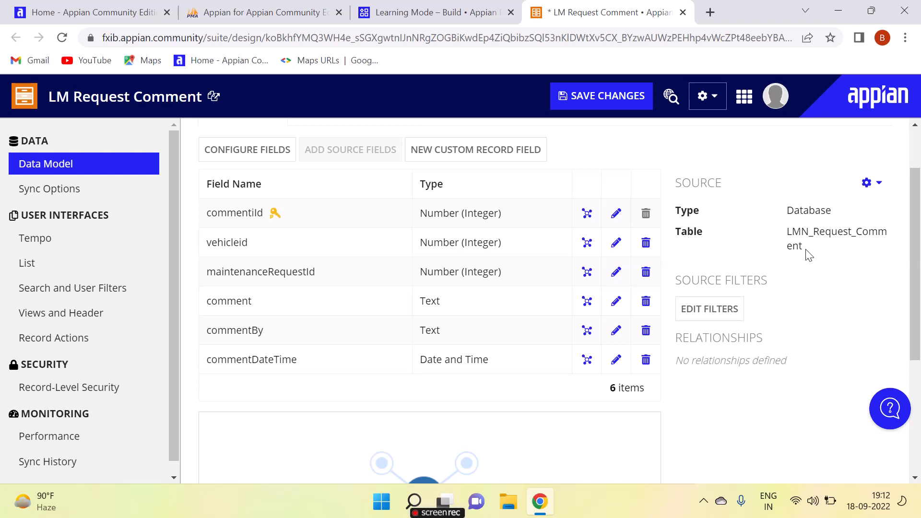
scroll(349, 318, "down", 4)
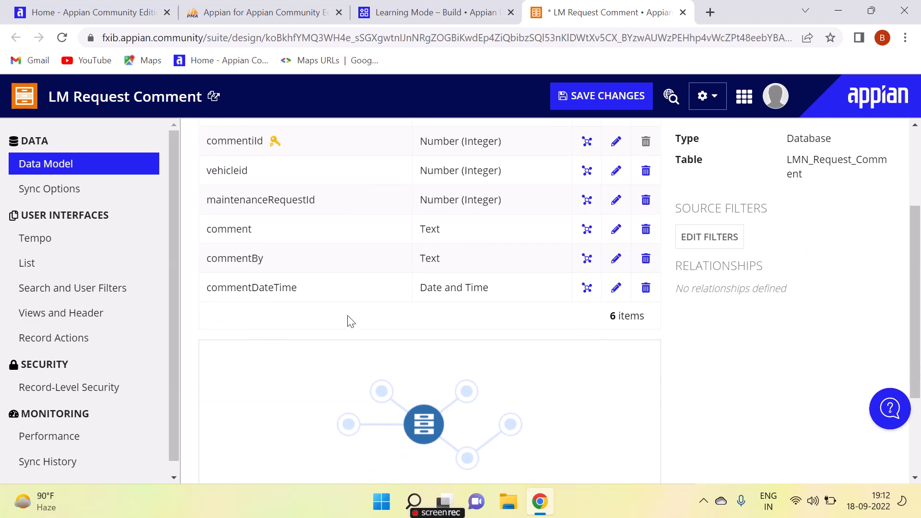
left_click(41, 271)
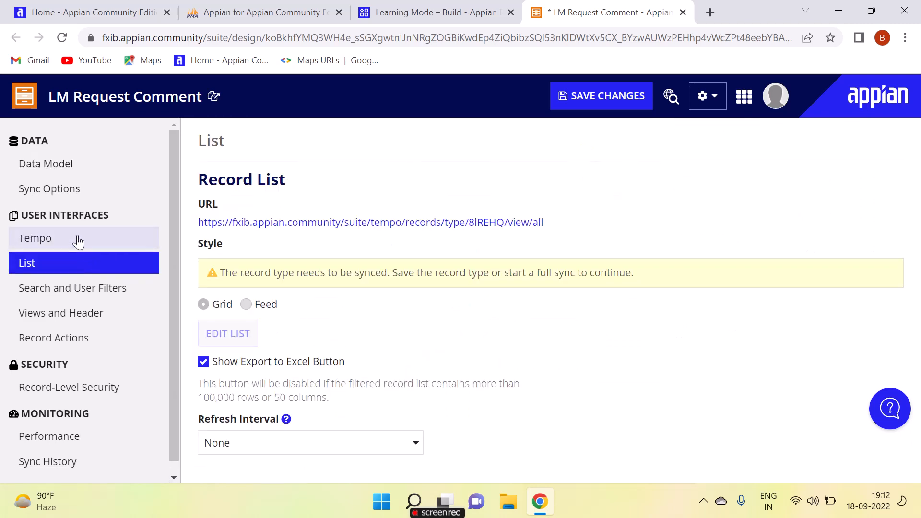
left_click(78, 241)
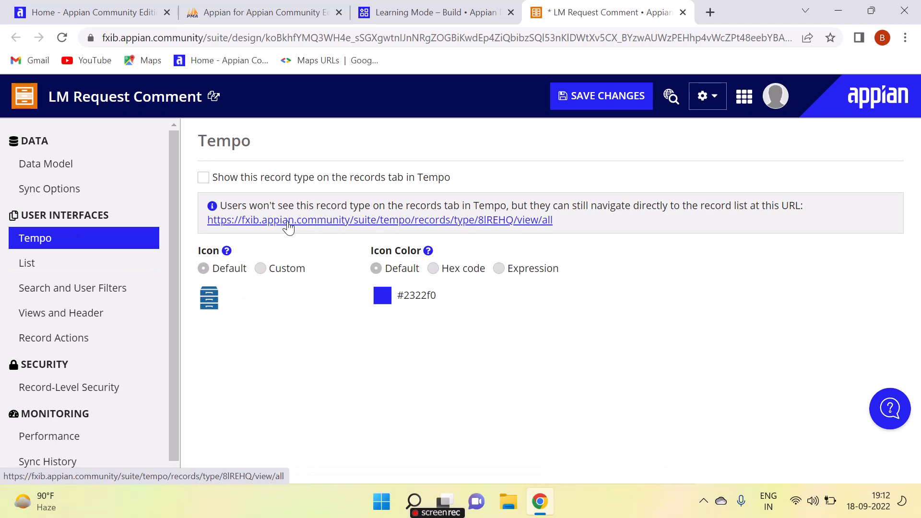
Return to the record list settings, save the record type changes, and open the grid-style list for editing
left_click(58, 272)
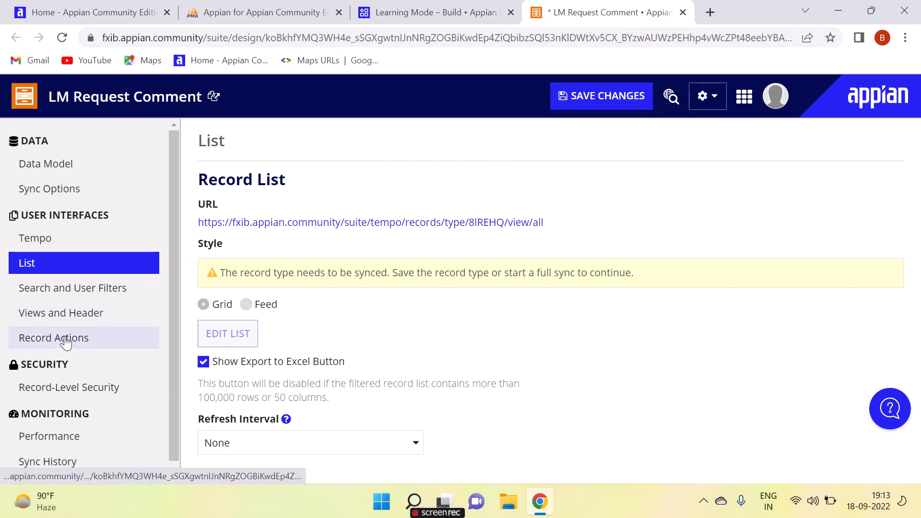
left_click(621, 102)
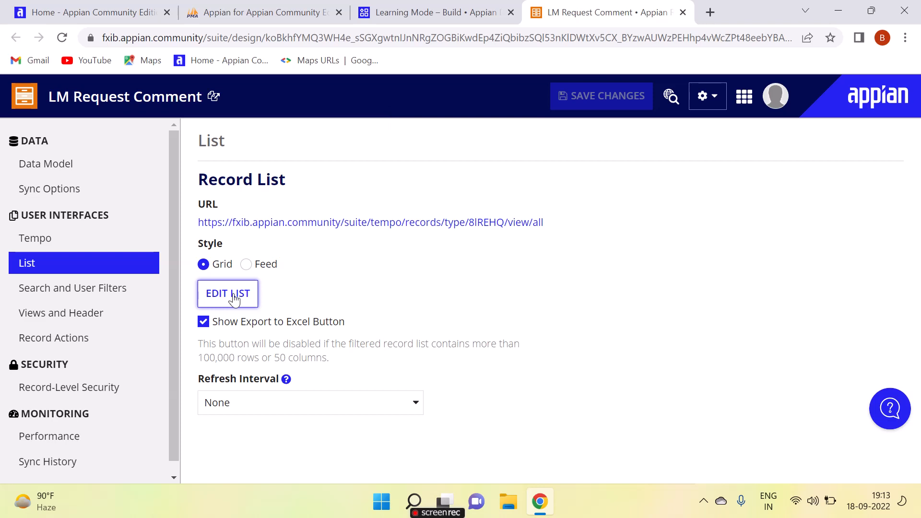
left_click(234, 298)
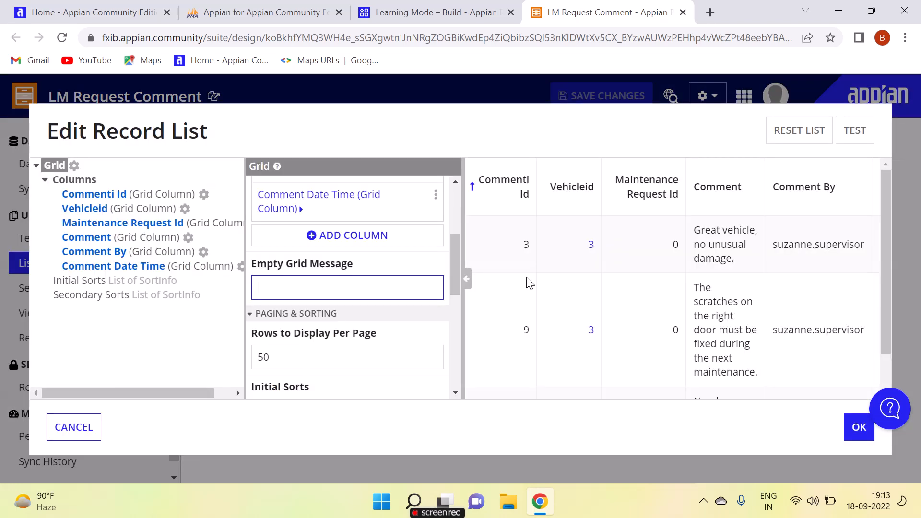
Examine the grid's paging and sorting settings and look through the comment rows in the record list preview
scroll(559, 283, "down", 1)
scroll(397, 292, "down", 3)
scroll(575, 321, "up", 1)
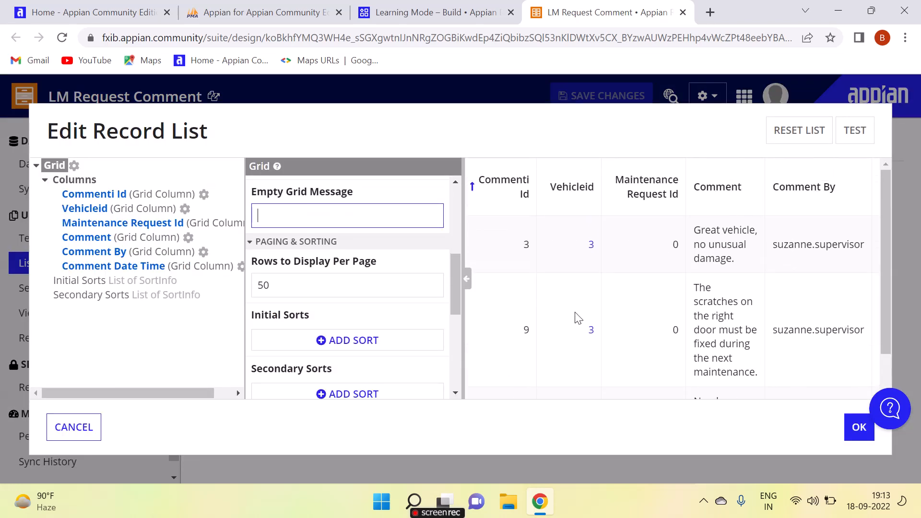
scroll(593, 249, "down", 1)
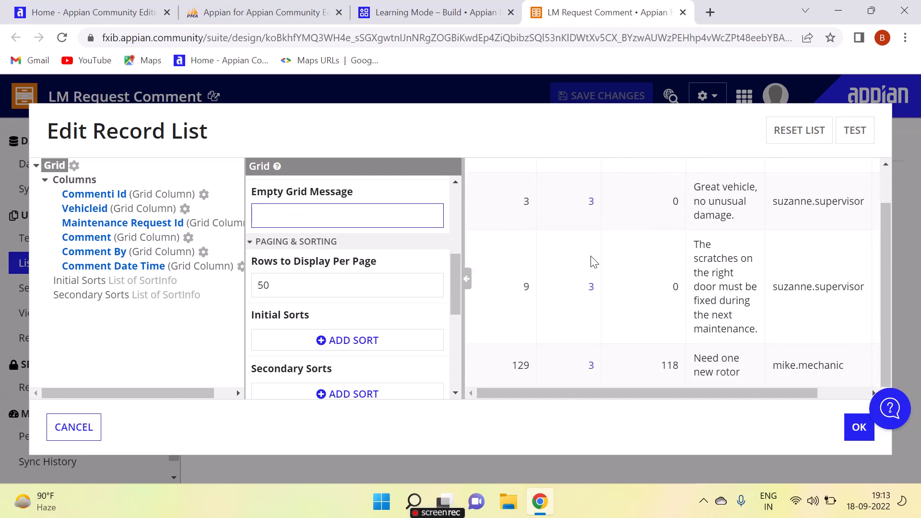
scroll(594, 268, "up", 1)
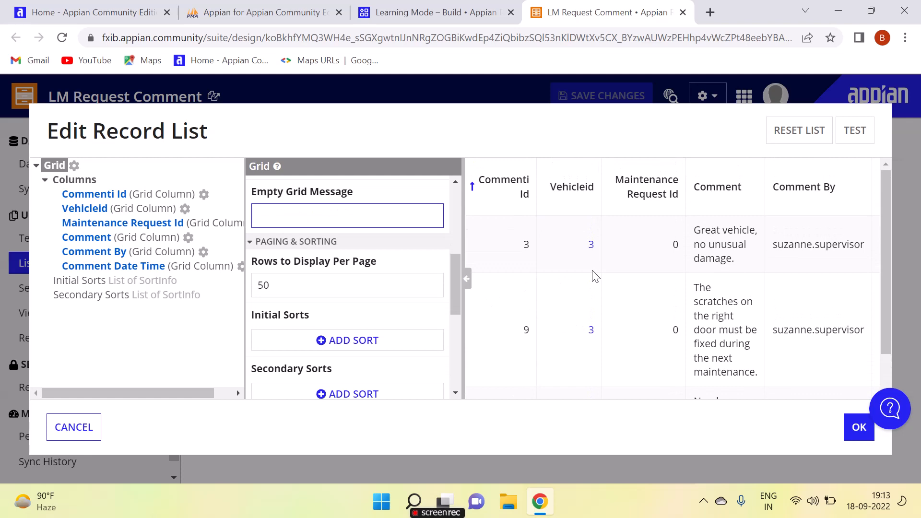
scroll(594, 277, "down", 1)
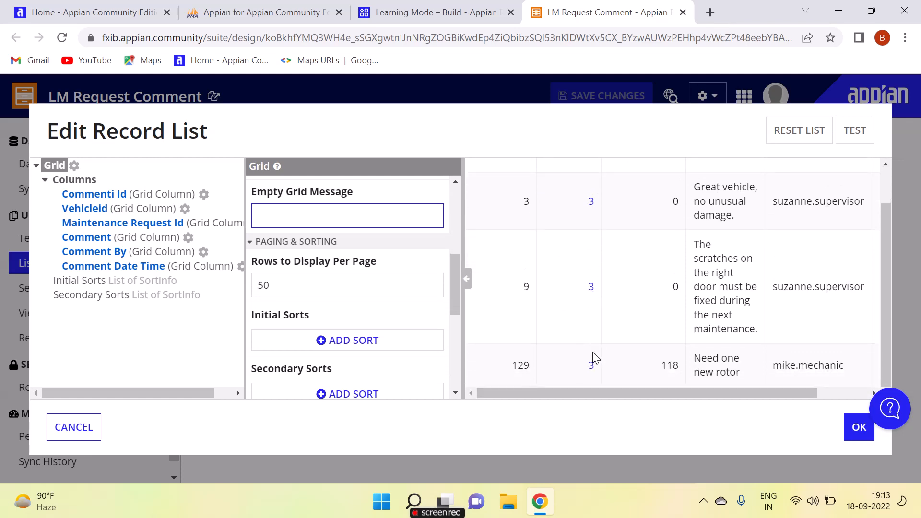
scroll(593, 359, "up", 1)
scroll(582, 273, "down", 1)
scroll(581, 272, "up", 1)
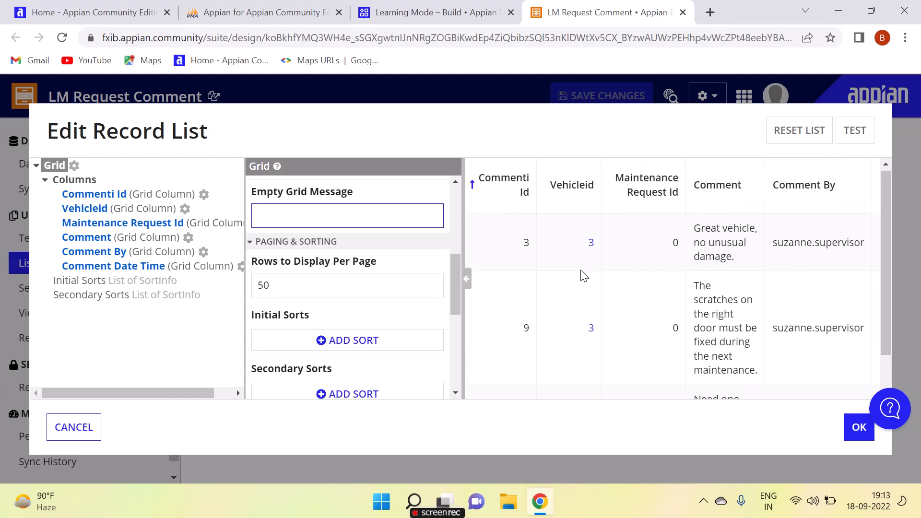
scroll(414, 218, "up", 3)
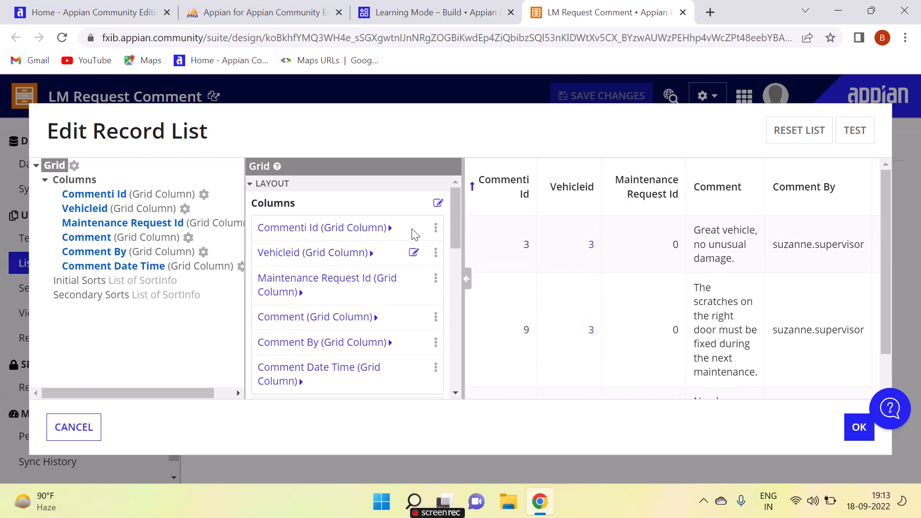
Review the full expression behind the grid's columns and close it without making changes
left_click(437, 203)
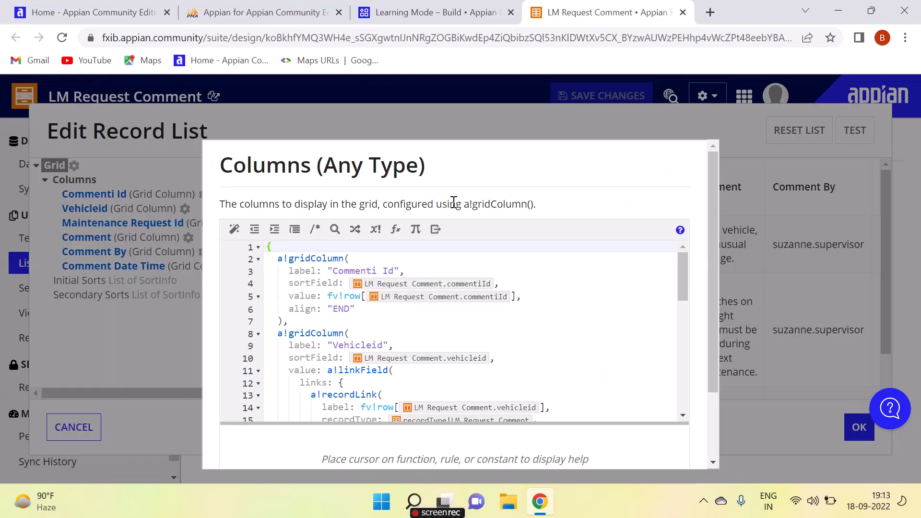
scroll(391, 326, "down", 10)
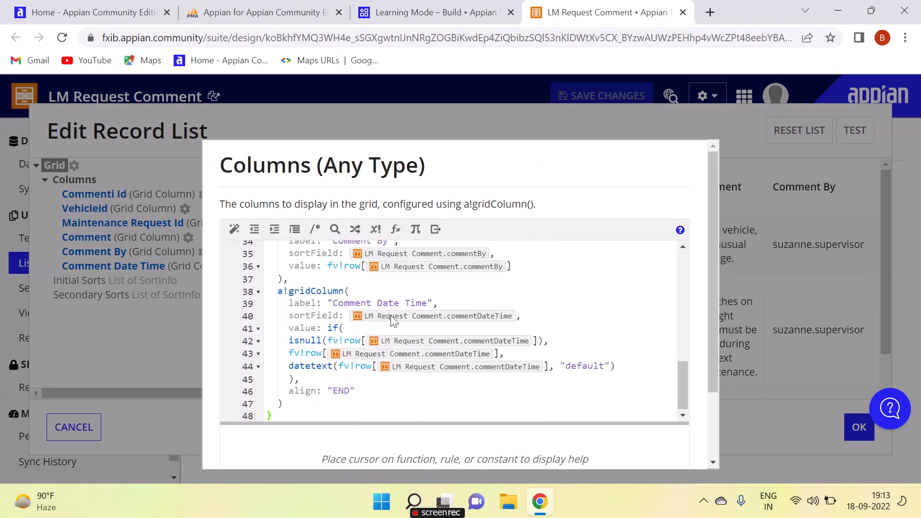
scroll(392, 319, "up", 10)
scroll(391, 314, "down", 9)
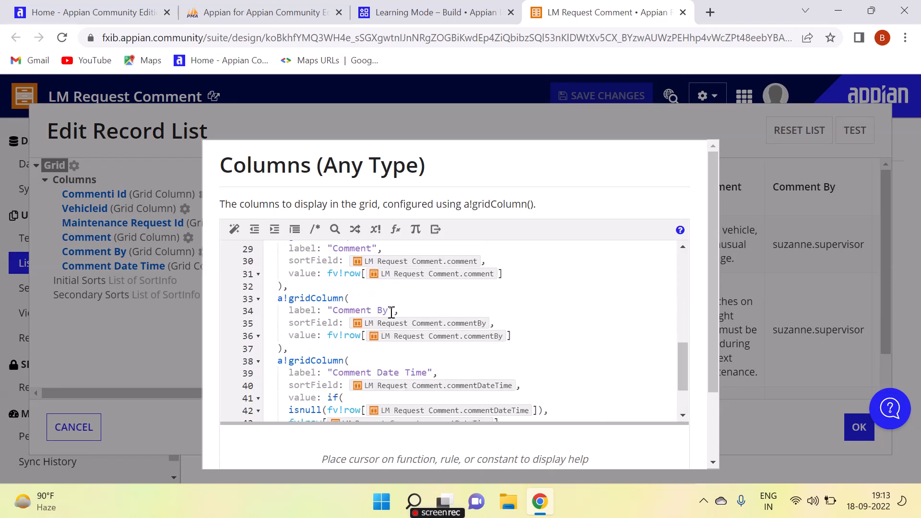
scroll(391, 313, "down", 5)
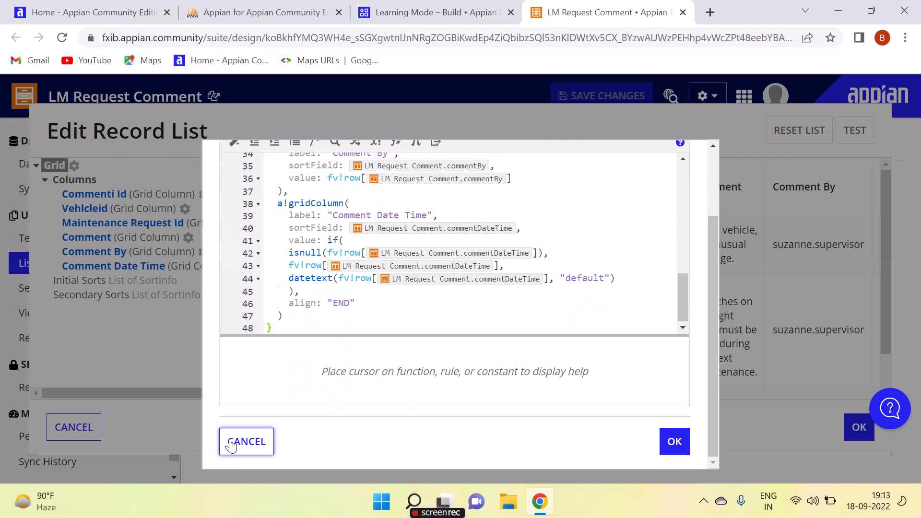
left_click(217, 282)
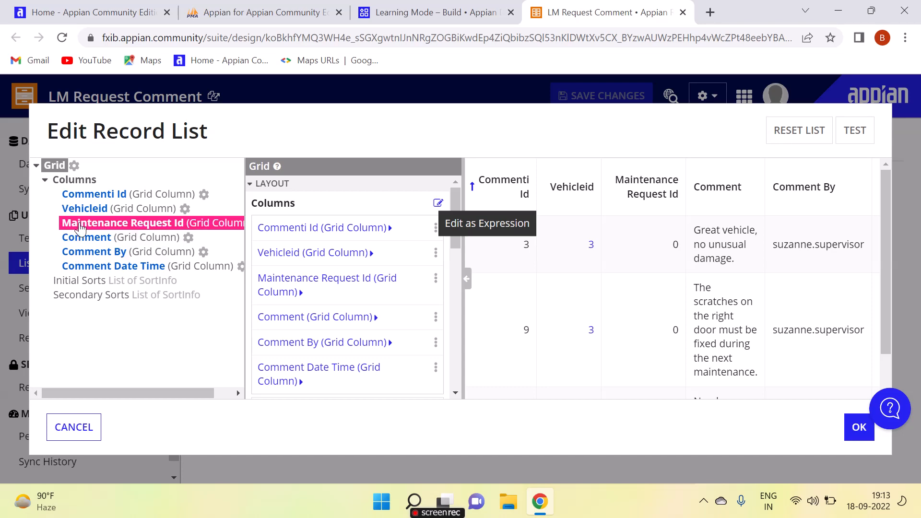
Set the Vehicleid column's help tooltip to SDFGHJ and check it in the grid preview
left_click(86, 209)
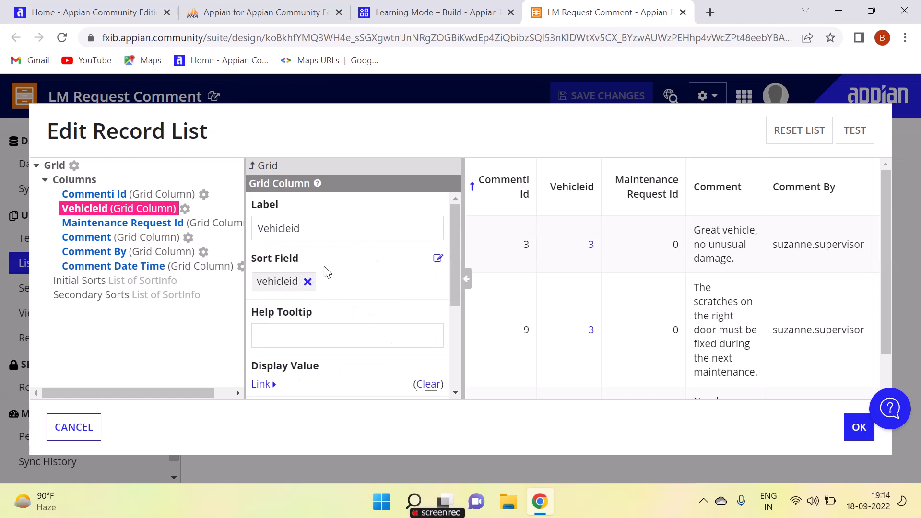
scroll(353, 309, "down", 3)
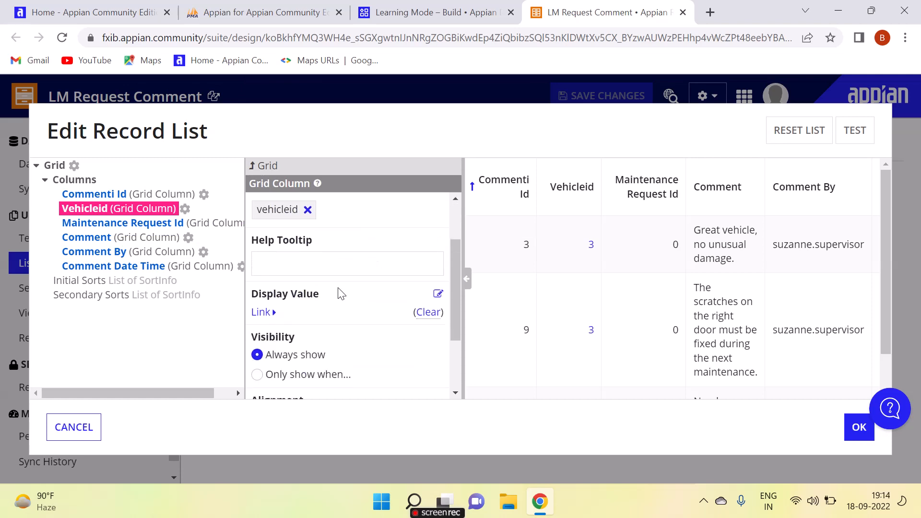
scroll(350, 311, "up", 2)
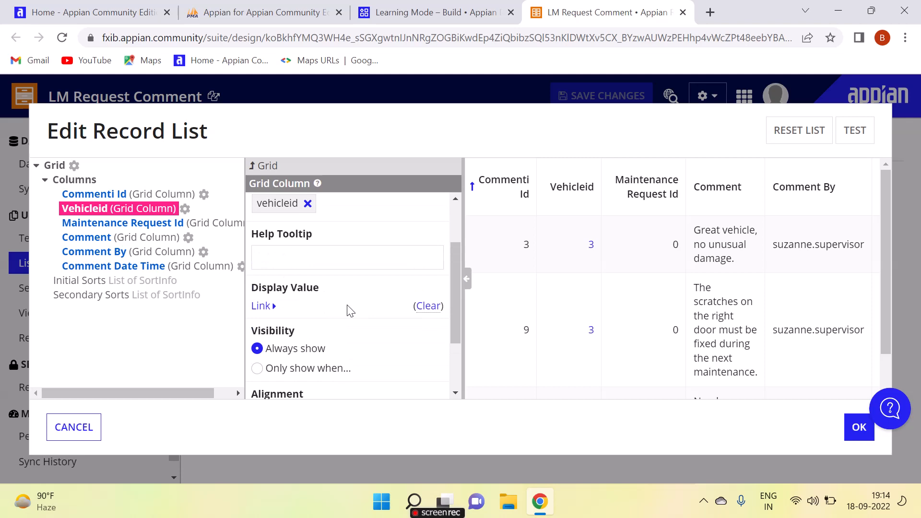
left_click(280, 262)
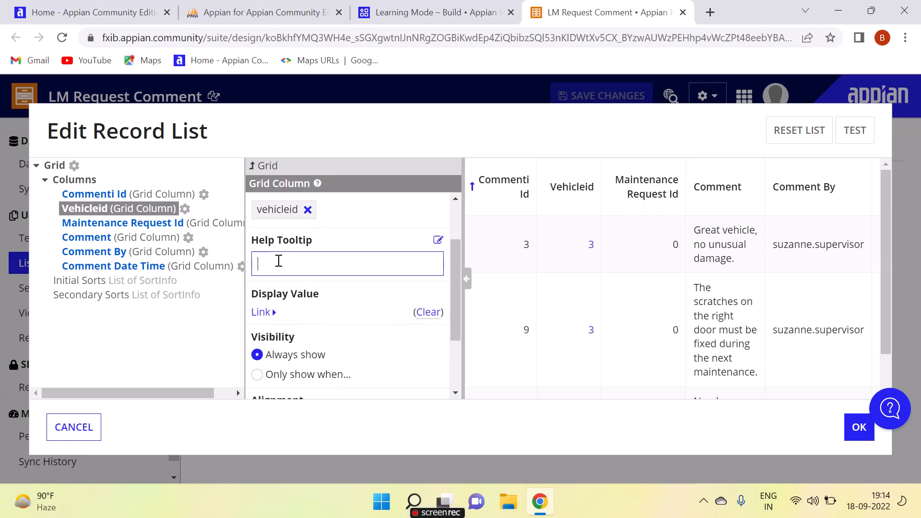
type("SDFGHJ")
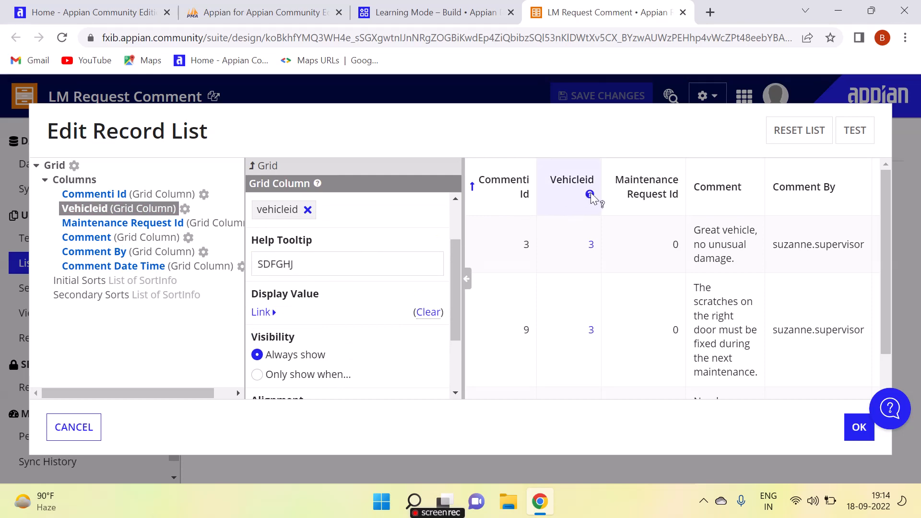
mouse_move(592, 195)
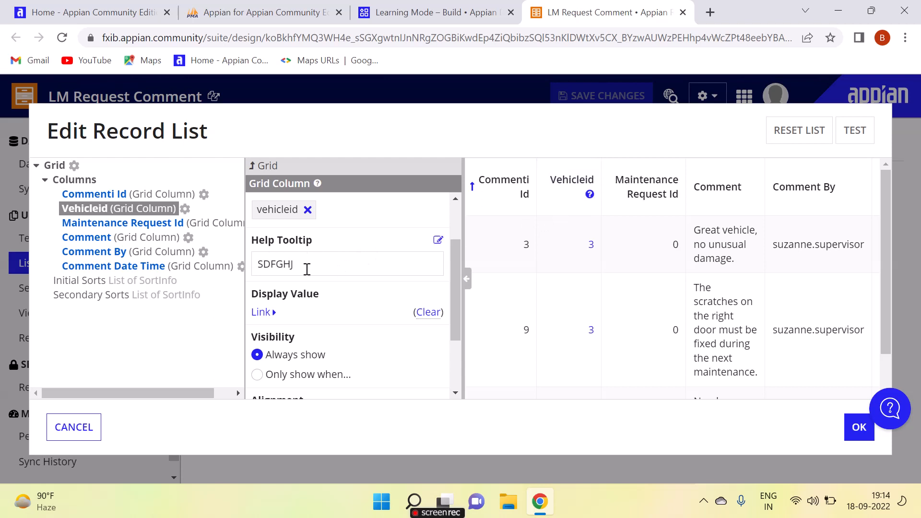
Check the Vehicleid column's display value expression without changing it, and apply the record list edits
scroll(307, 269, "down", 1)
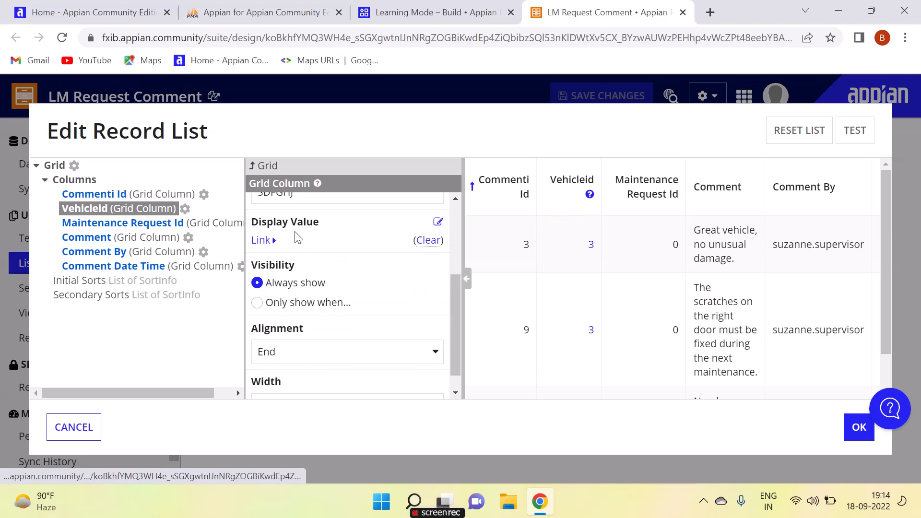
left_click(436, 223)
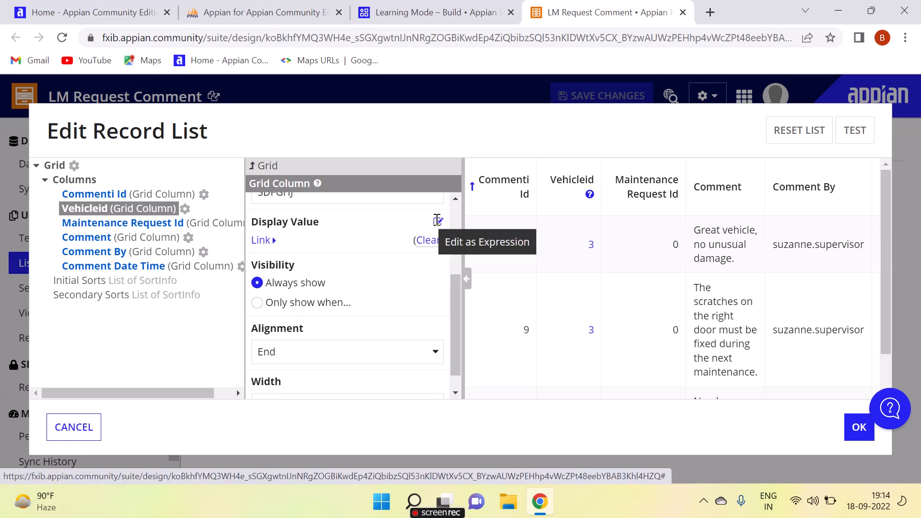
scroll(437, 317, "down", 2)
scroll(438, 339, "down", 2)
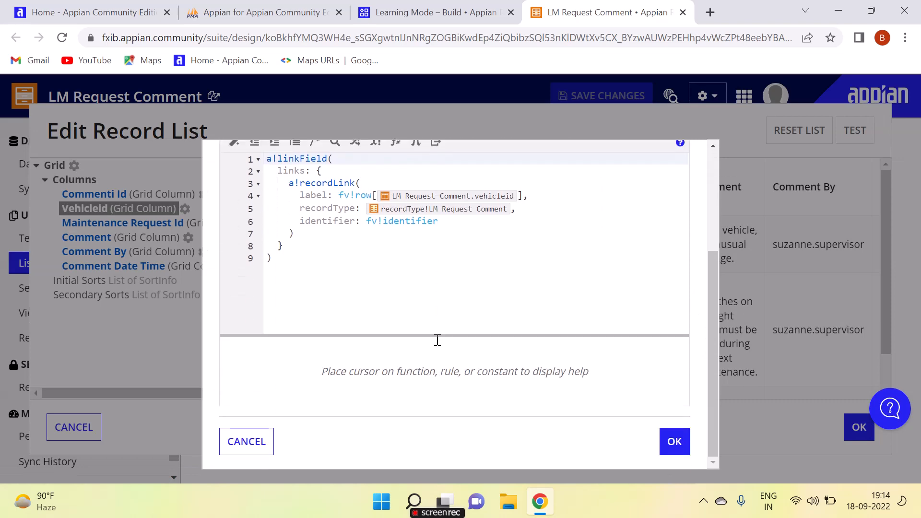
left_click(266, 444)
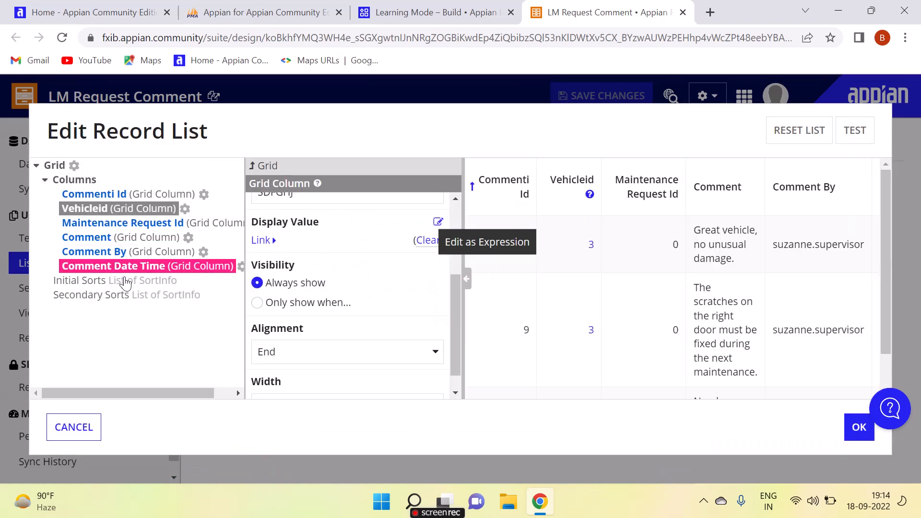
left_click(84, 426)
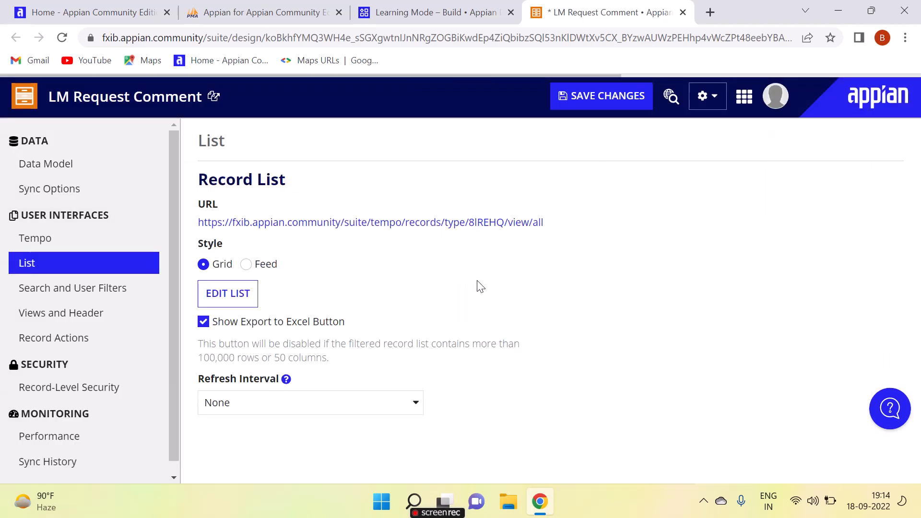
Remove the VehicleID source filter from the data model and save the record type changes
left_click(39, 166)
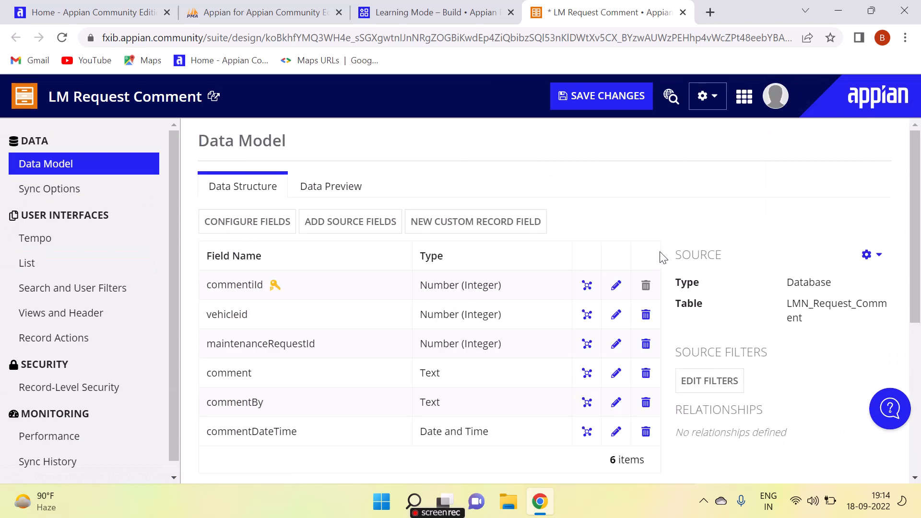
left_click(710, 381)
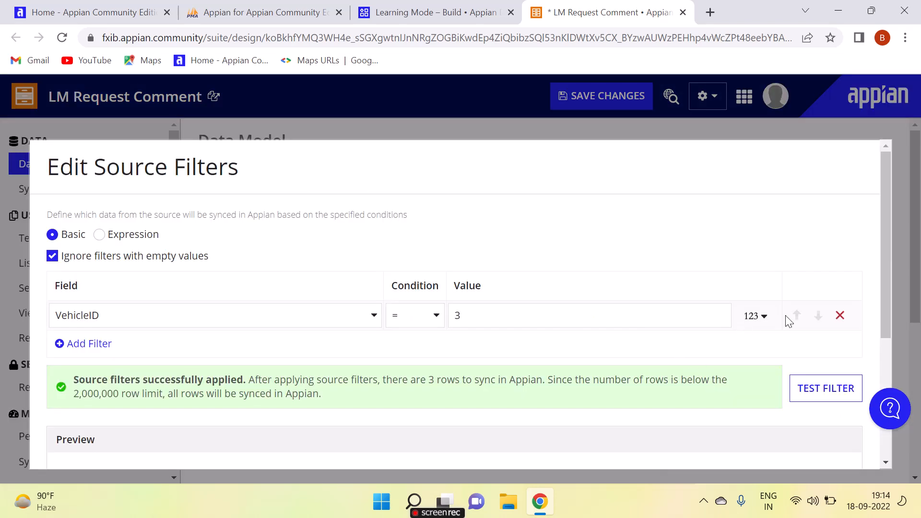
left_click(509, 319)
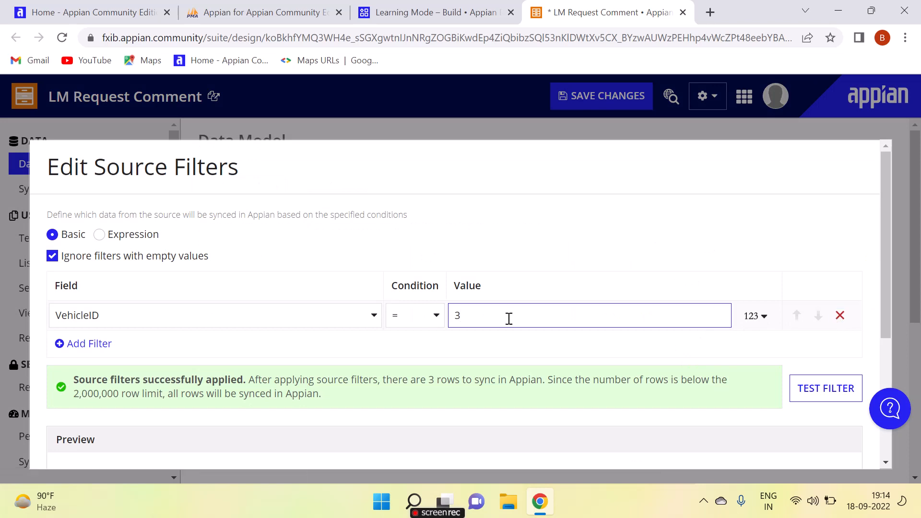
left_click(838, 318)
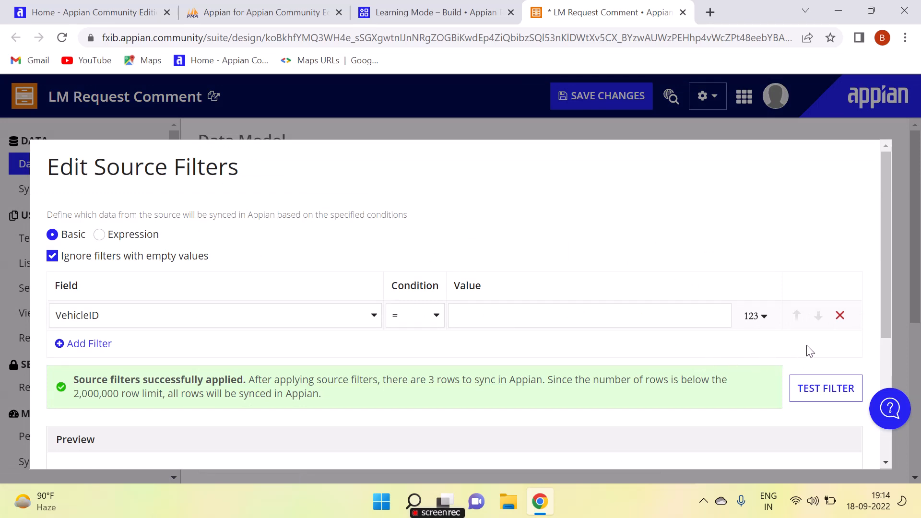
left_click(840, 315)
scroll(652, 369, "down", 4)
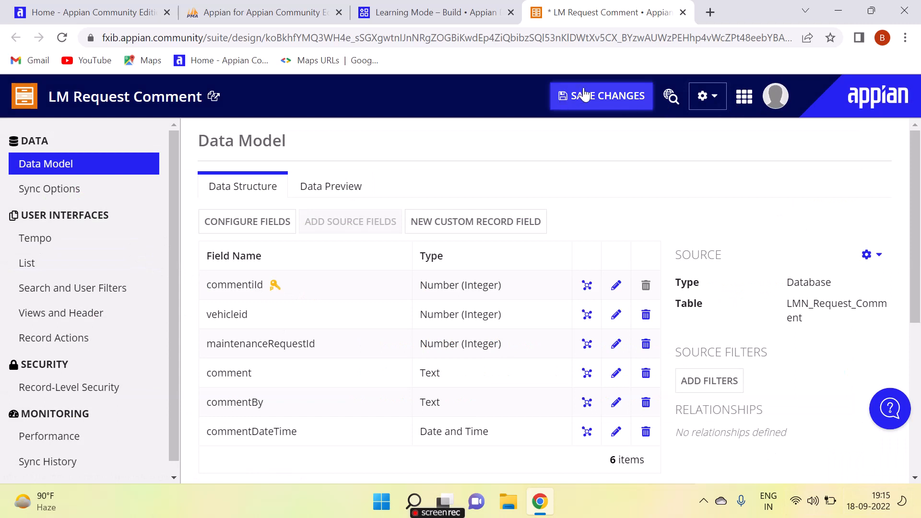
Reopen the record list for editing and look through the unfiltered comment rows in the grid preview
left_click(51, 244)
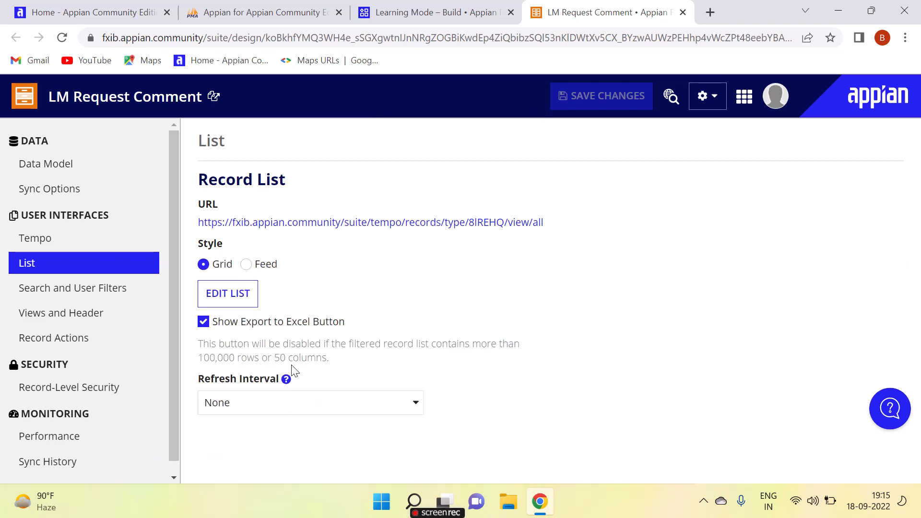
left_click(238, 295)
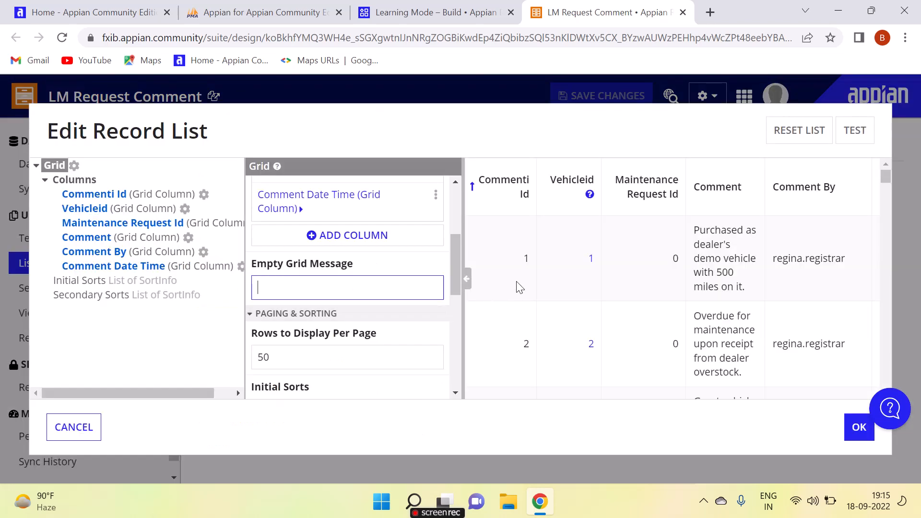
scroll(521, 286, "down", 10)
scroll(603, 292, "down", 15)
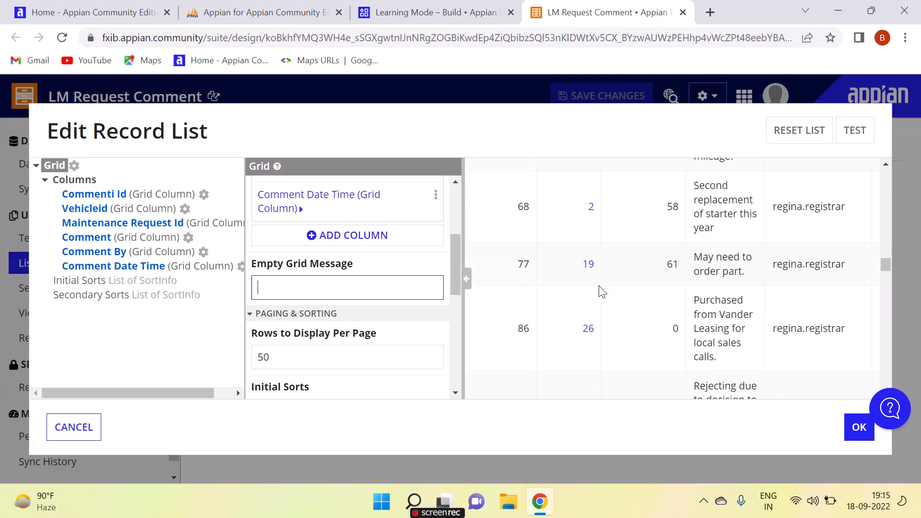
scroll(601, 292, "down", 1)
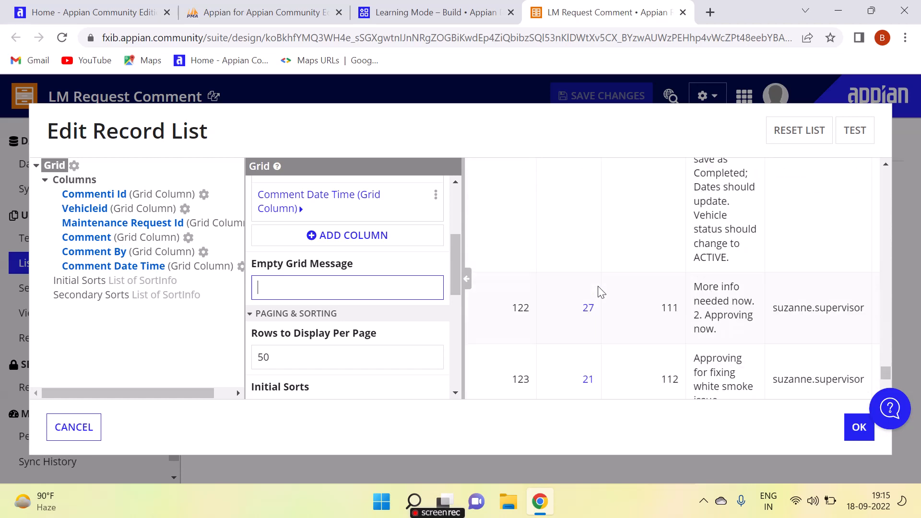
scroll(601, 292, "up", 8)
scroll(599, 290, "up", 18)
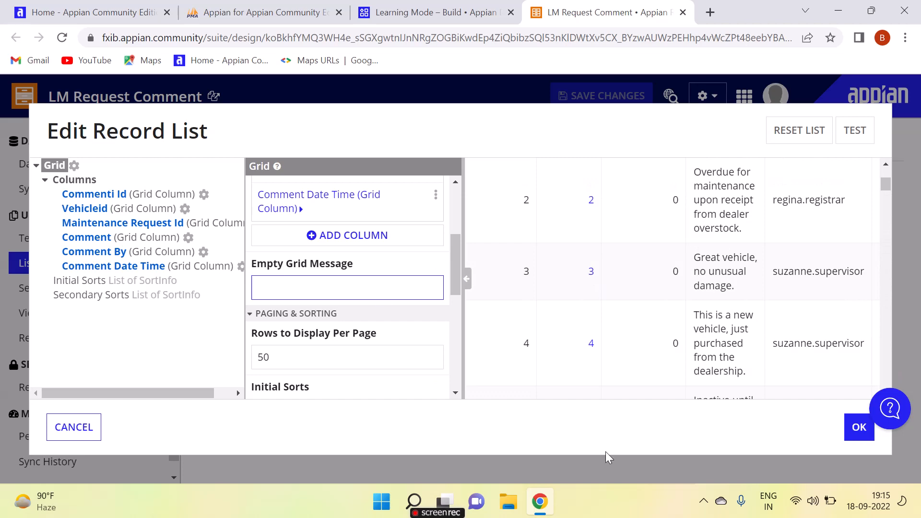
Apply the record list edits, then open the Request Comments list from its URL and return to the record type designer
left_click(856, 426)
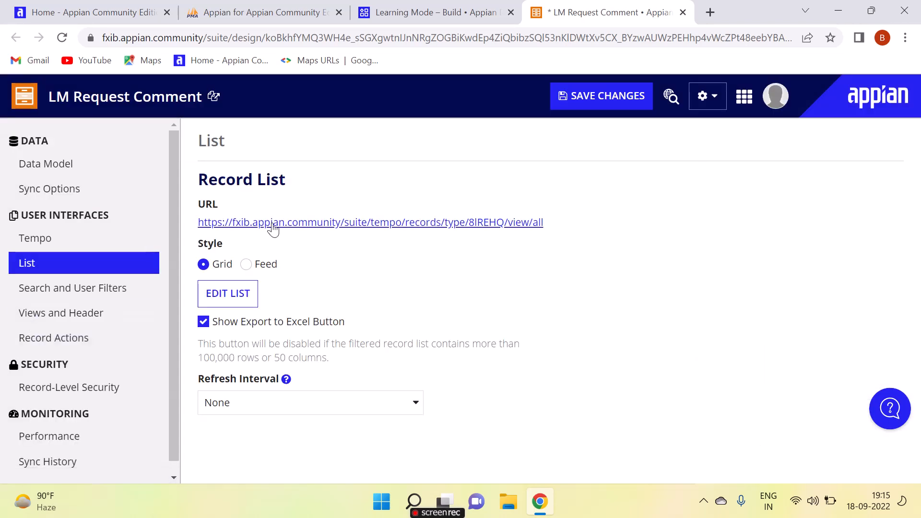
left_click(270, 224)
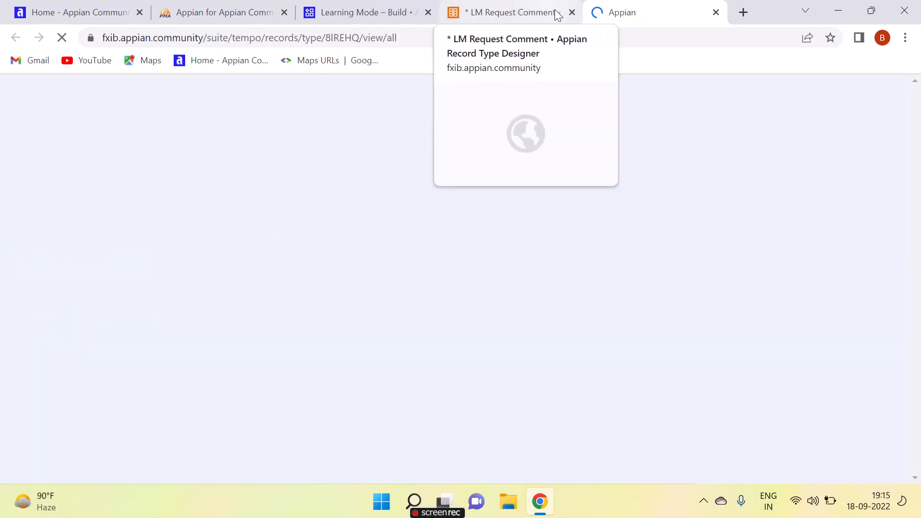
left_click(530, 13)
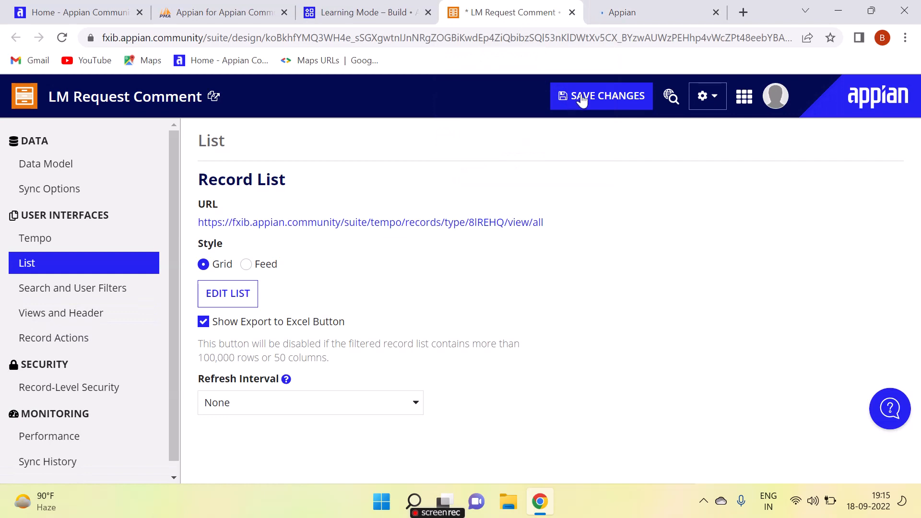
left_click(640, 14)
left_click(474, 11)
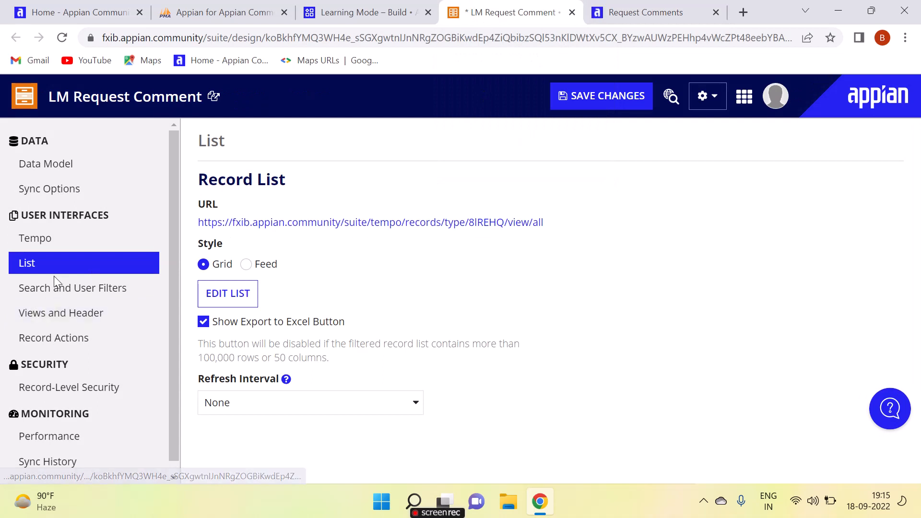
Examine the Views and Header settings of the record type, including the header preview and record title configuration
left_click(46, 340)
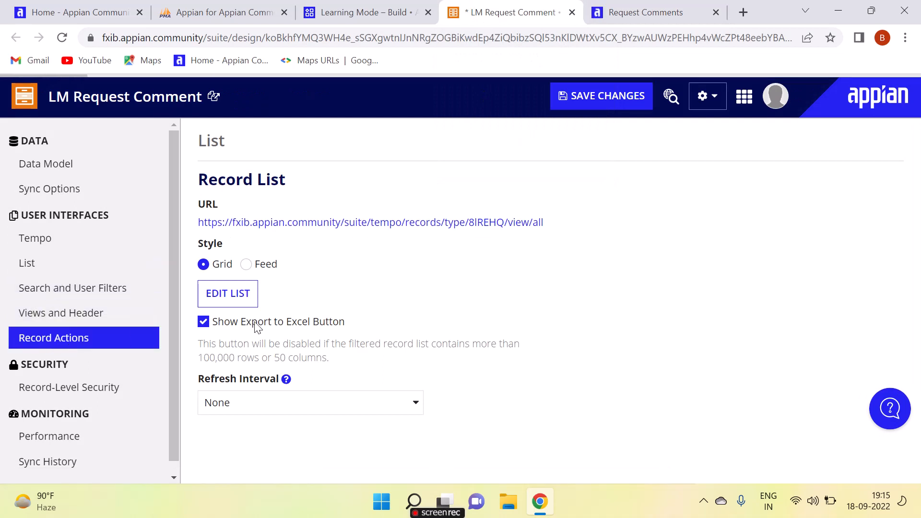
left_click(50, 316)
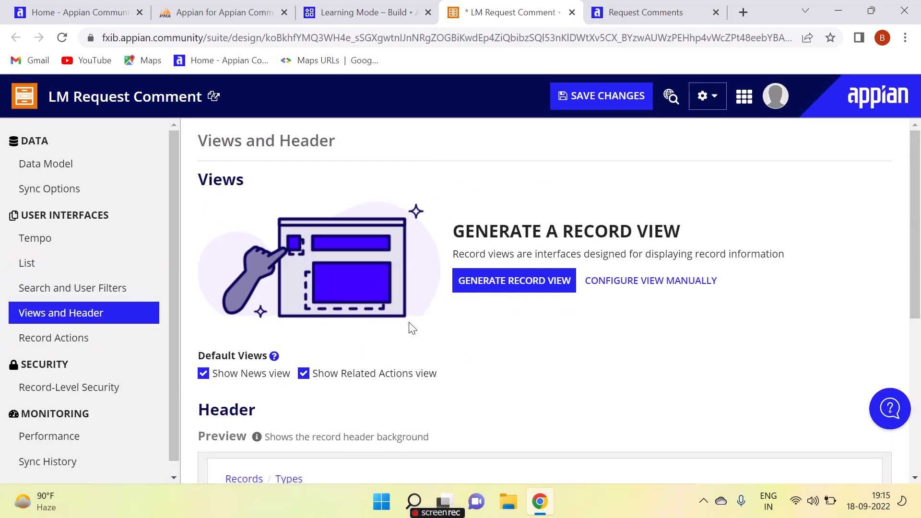
scroll(410, 329, "down", 1)
scroll(481, 330, "up", 1)
scroll(482, 330, "down", 5)
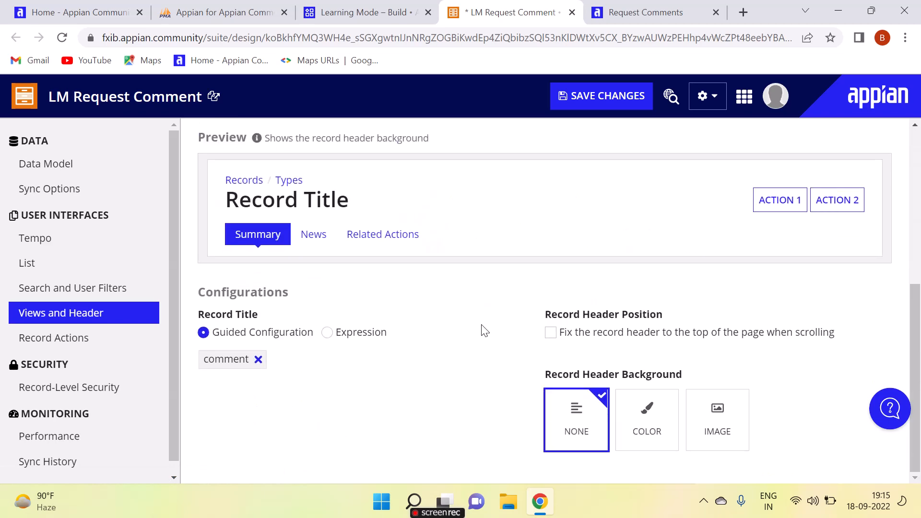
scroll(484, 330, "up", 5)
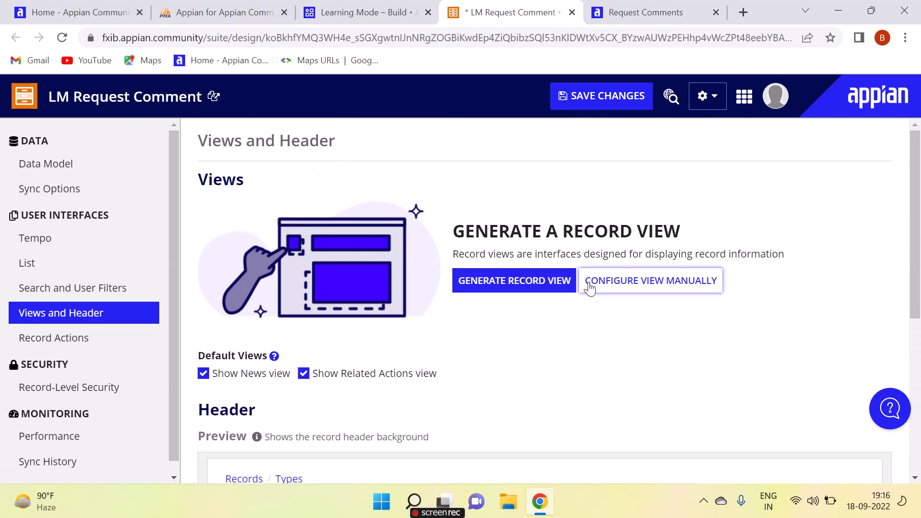
Set up a new generated record view named Summary with all Request Comment fields, in the Learning Mode application
left_click(507, 287)
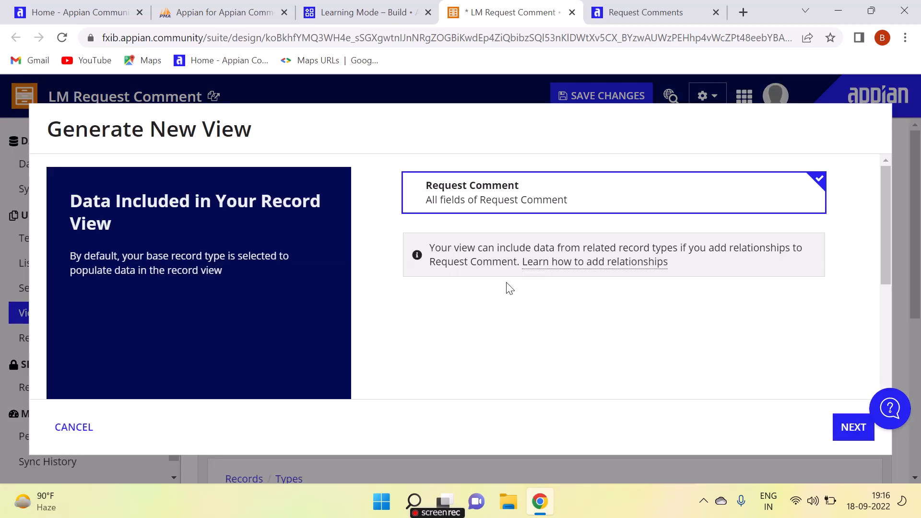
scroll(489, 273, "up", 3)
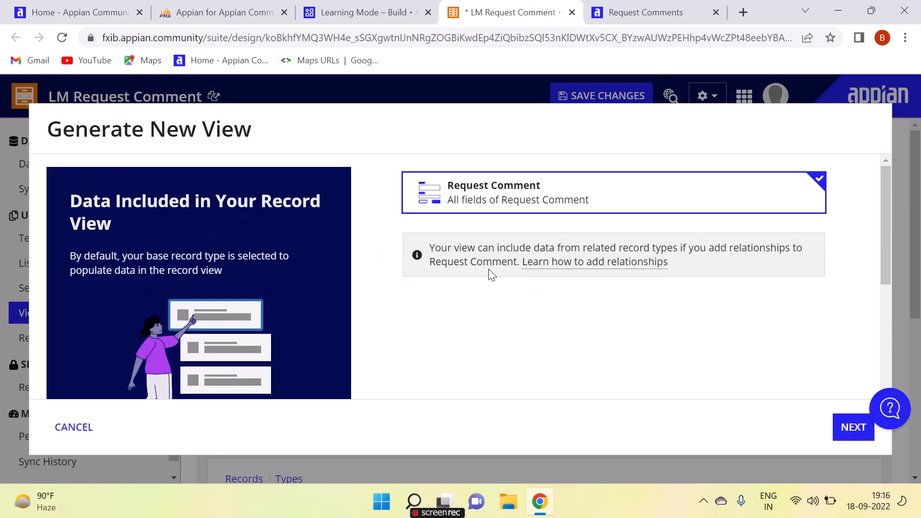
scroll(559, 315, "down", 4)
left_click(847, 430)
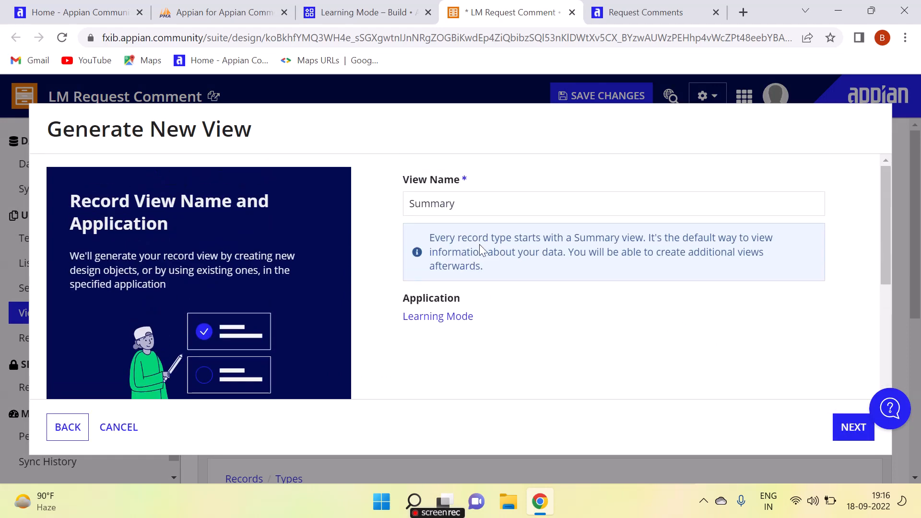
scroll(522, 269, "down", 5)
scroll(465, 220, "up", 5)
left_click(859, 426)
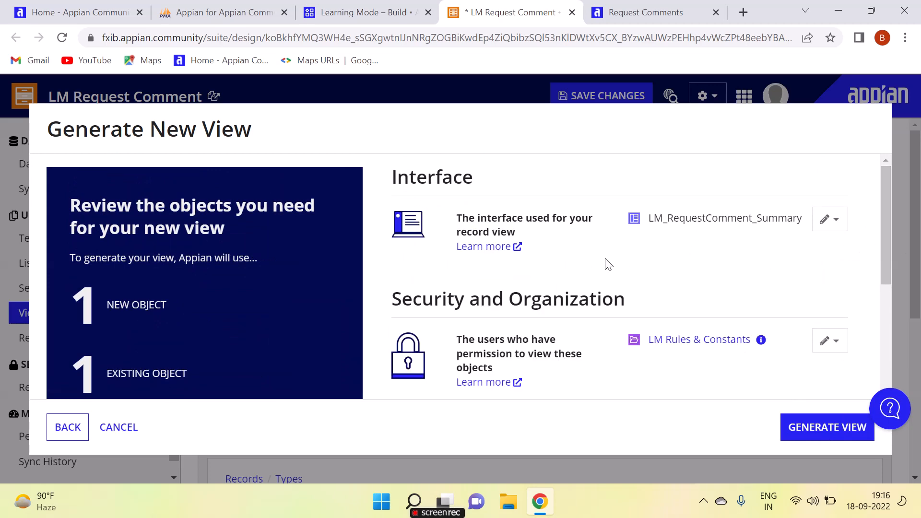
Generate the view with the LM_RequestComment_Summary interface and LM Rules & Constants folder, and save the record type changes
scroll(684, 360, "down", 3)
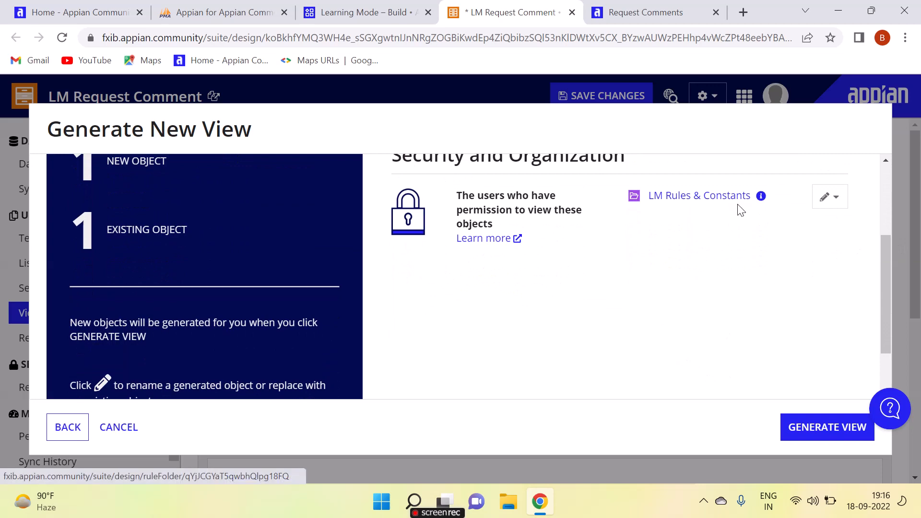
scroll(810, 388, "down", 2)
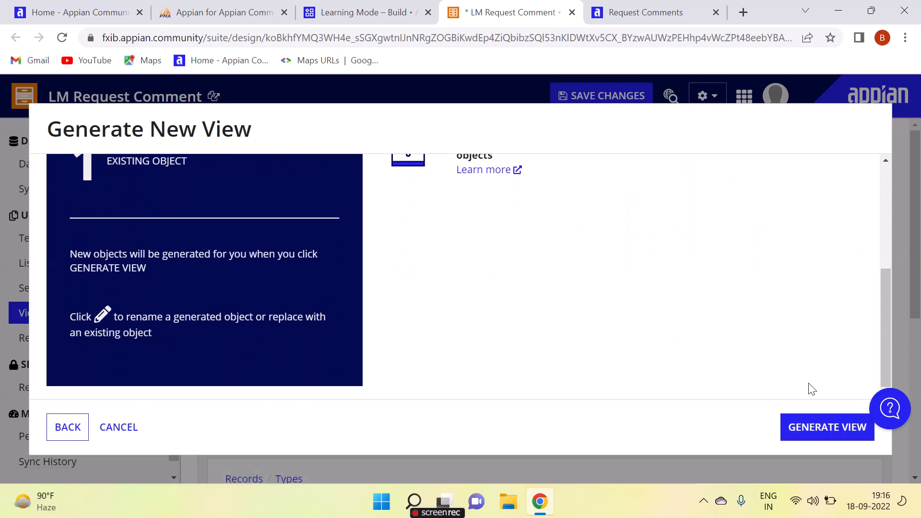
left_click(820, 434)
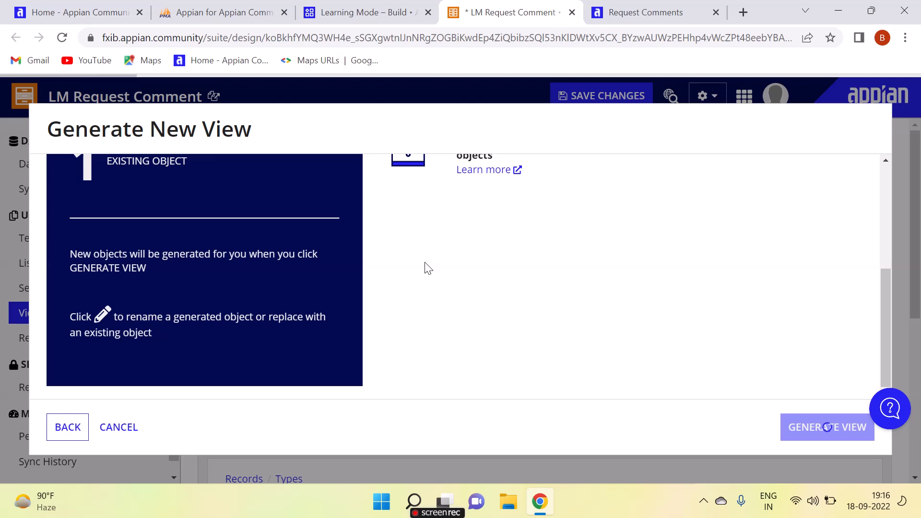
scroll(498, 282, "up", 3)
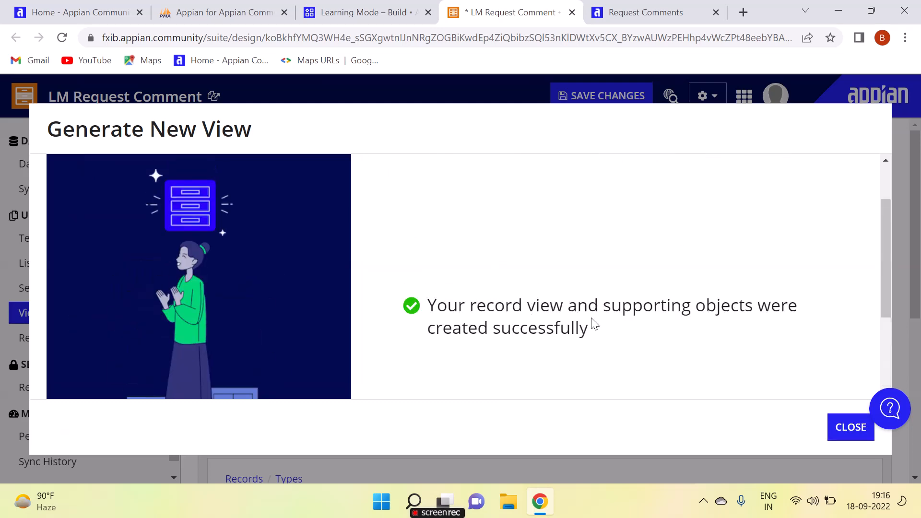
scroll(594, 321, "down", 3)
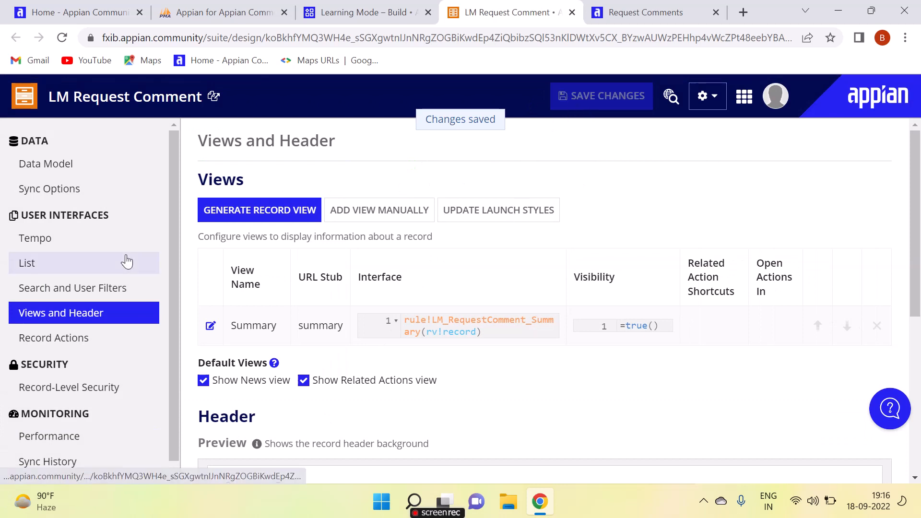
Reopen the record list for editing and open the vehicle 3 comment's record from the grid preview, glancing at the Request Comments list
left_click(26, 271)
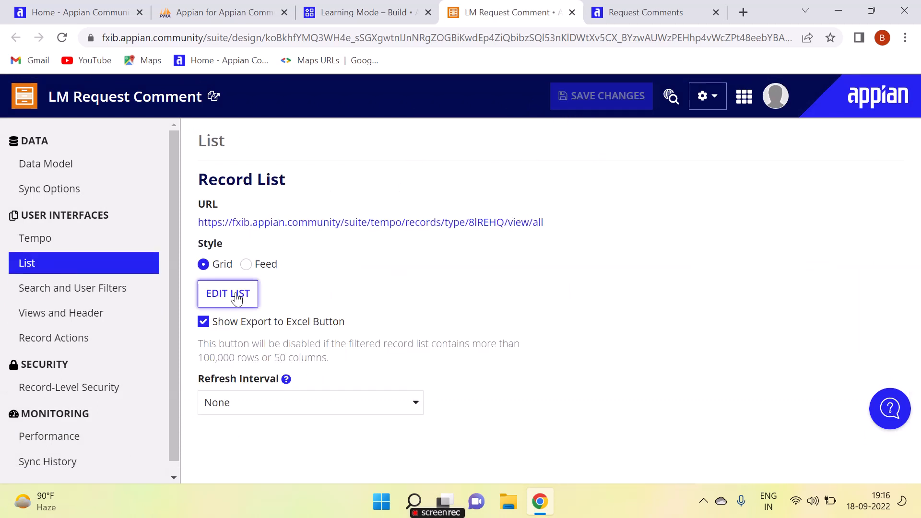
left_click(234, 304)
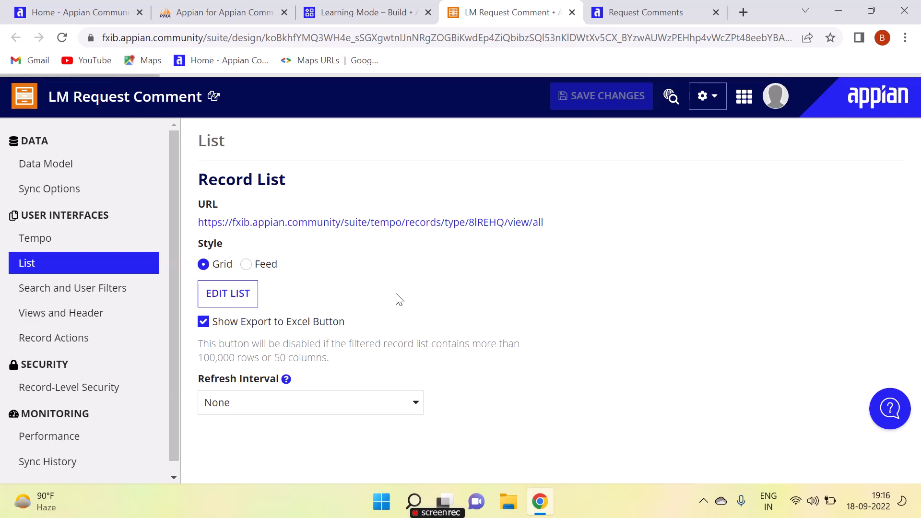
scroll(600, 338, "down", 2)
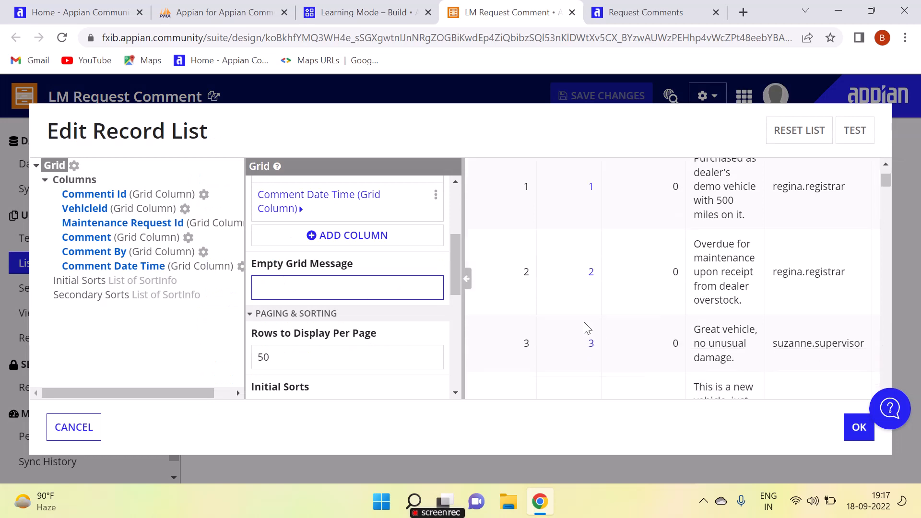
left_click(590, 343)
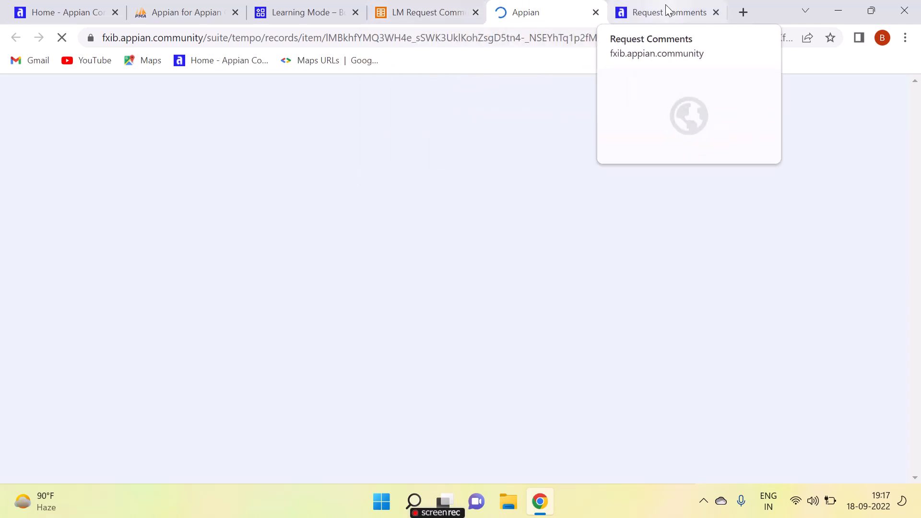
left_click(668, 10)
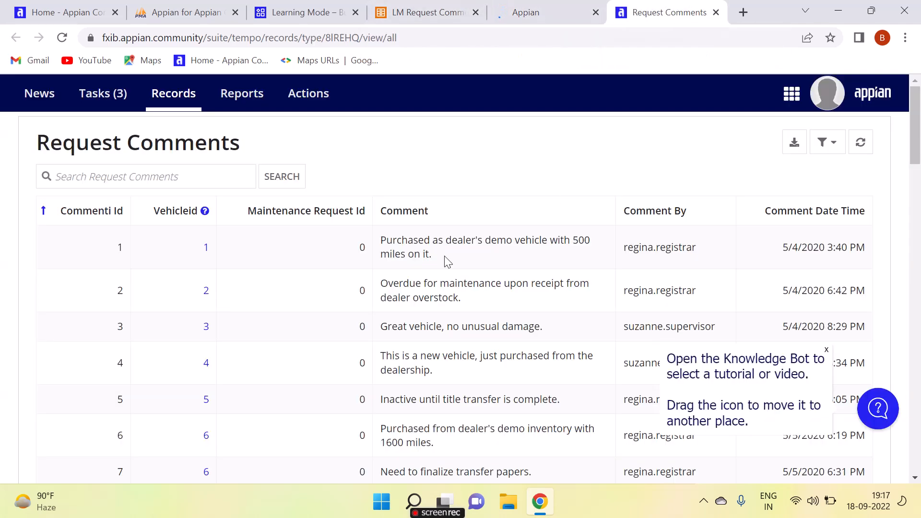
left_click(545, 2)
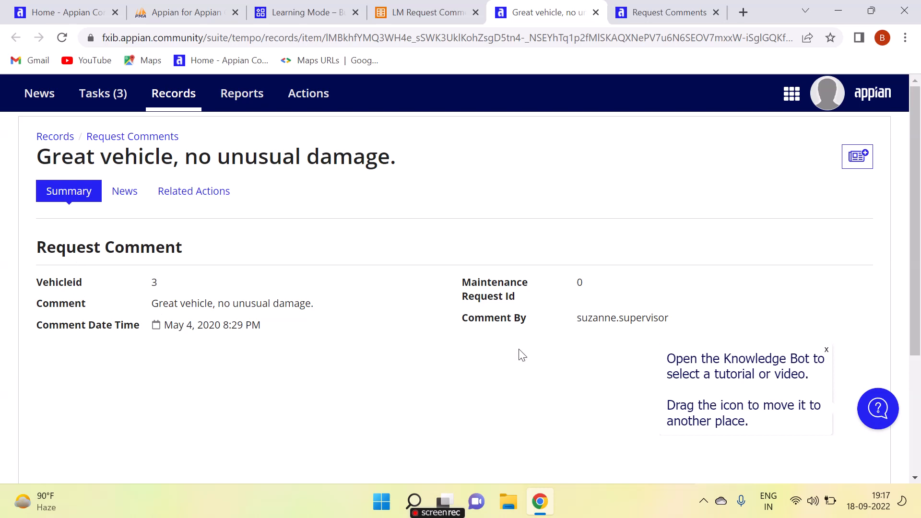
Dismiss the Knowledge Bot hint and check the Related Actions and Summary views of the "Great vehicle, no unusual damage." record
left_click(826, 351)
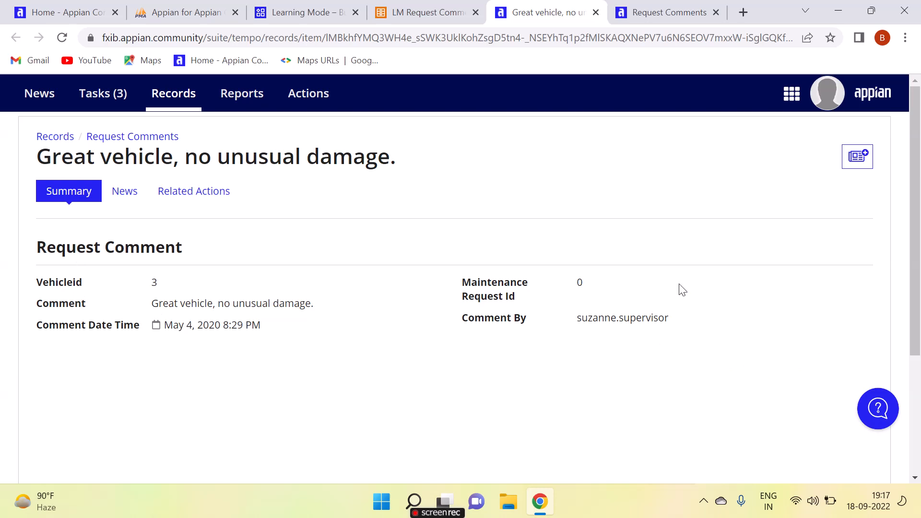
left_click(184, 200)
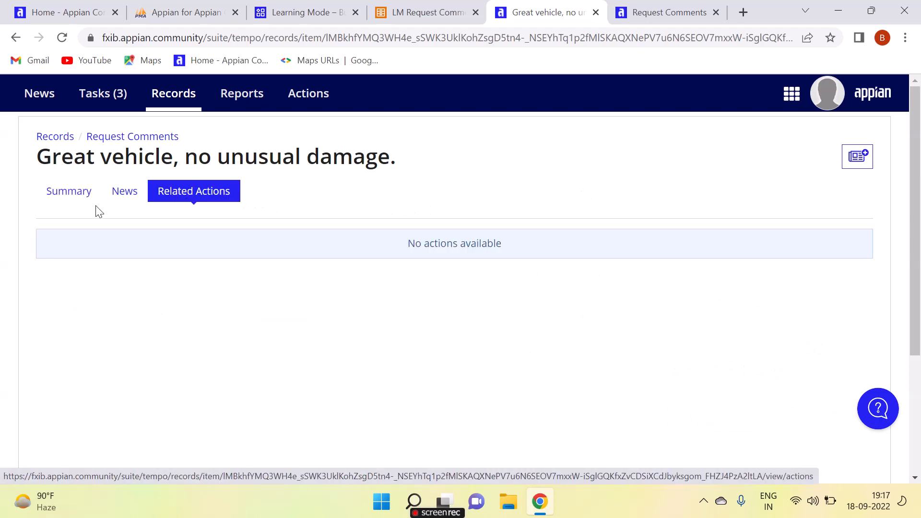
left_click(74, 191)
Return to the LM Request Comment designer and examine its Record Actions page
left_click(422, 12)
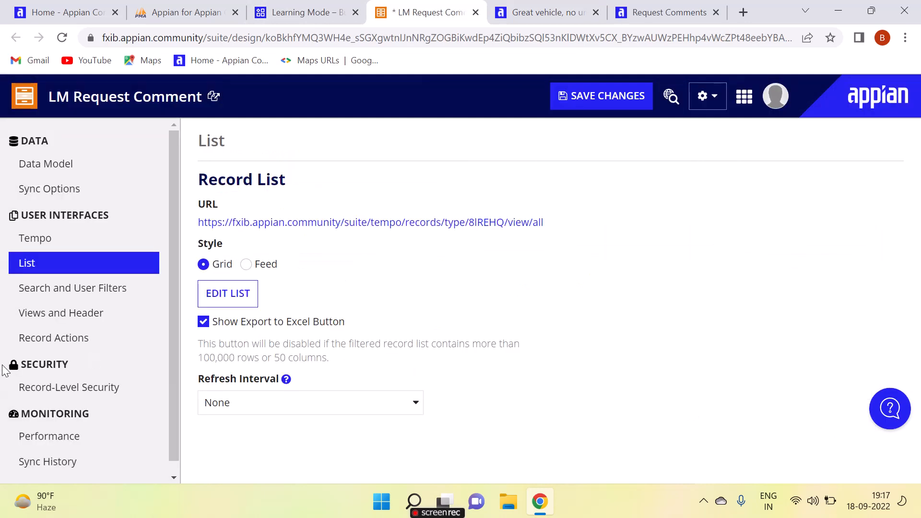
left_click(57, 346)
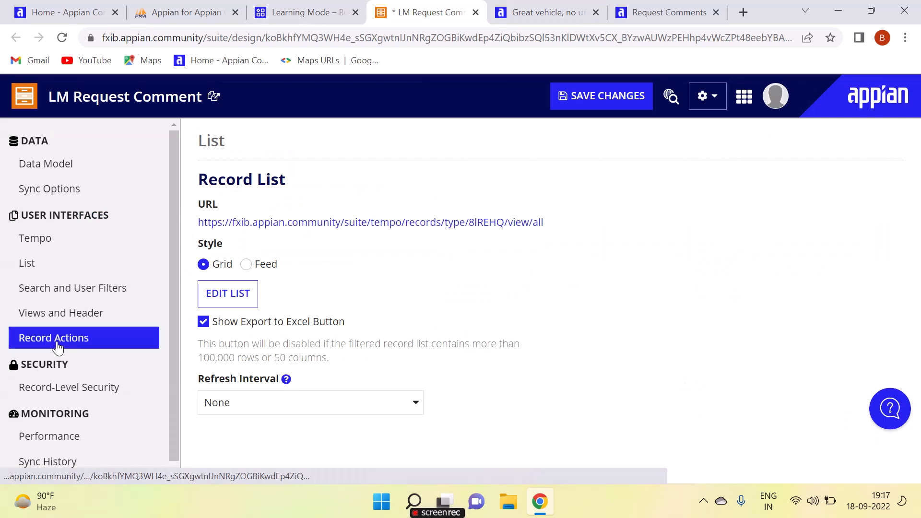
scroll(359, 318, "down", 3)
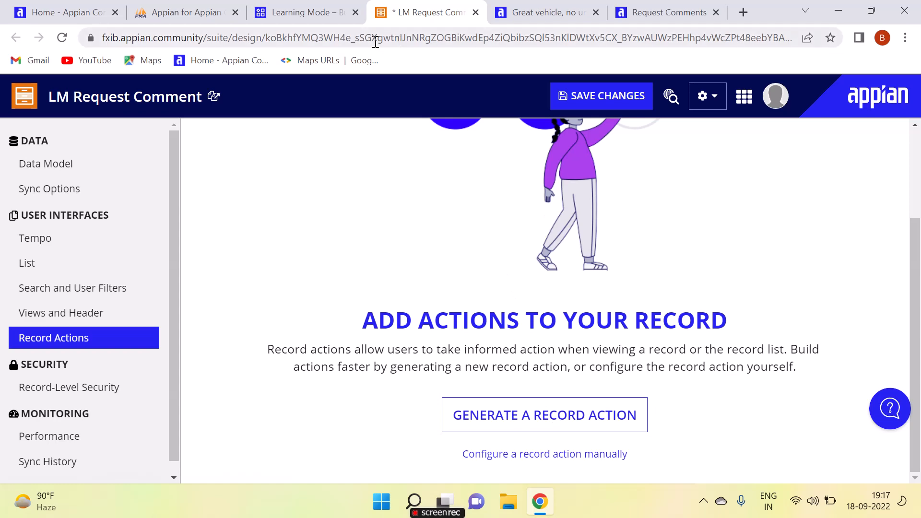
Open the LM_RequestComment_Summary interface from the Learning Mode application's objects
left_click(306, 13)
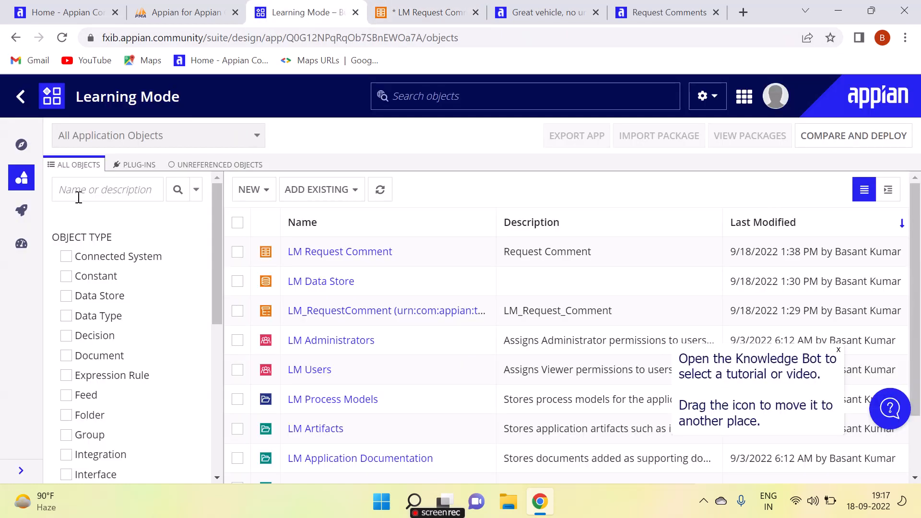
left_click(77, 188)
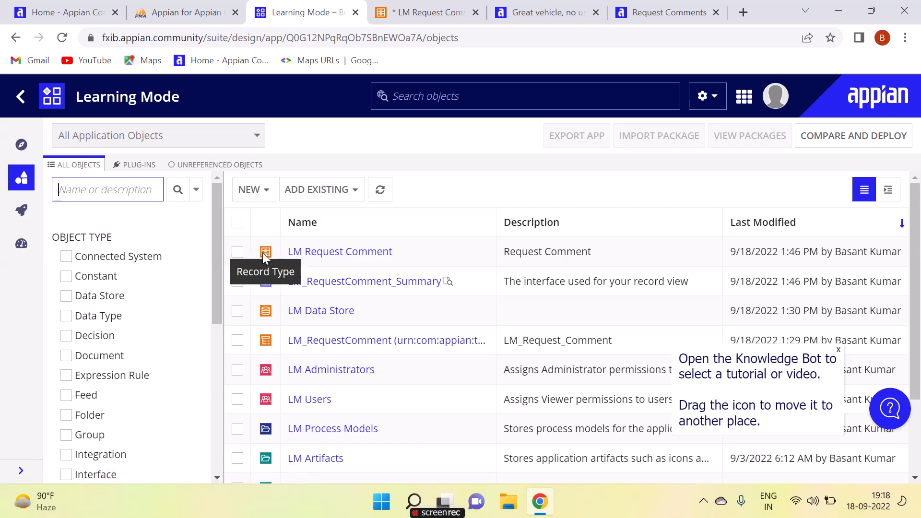
left_click(326, 283)
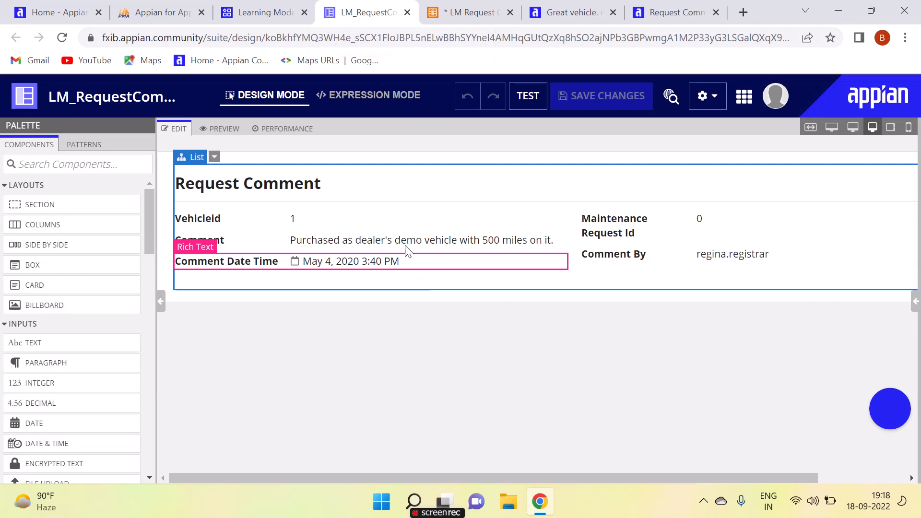
Read through the summary interface's definition in expression mode with an enlarged code area, and return to design mode
left_click(368, 96)
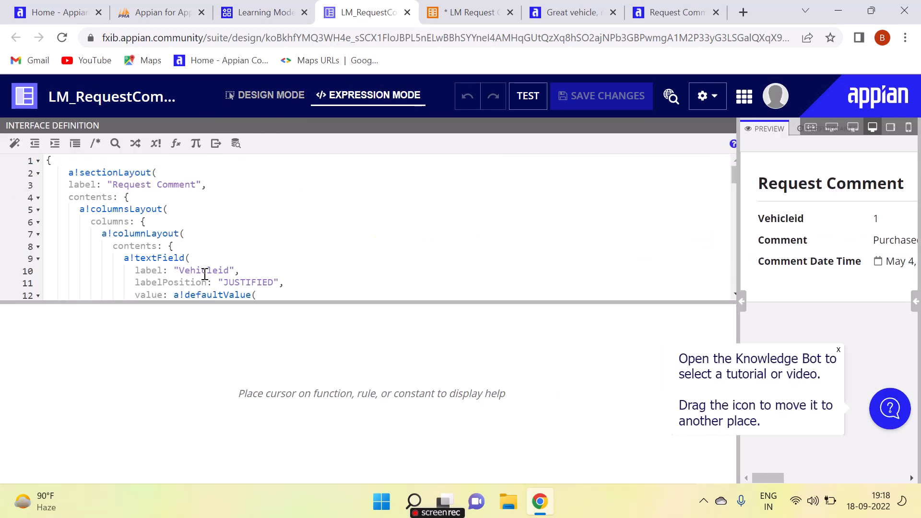
left_click_drag(237, 303, 243, 442)
scroll(249, 316, "down", 15)
scroll(250, 311, "up", 13)
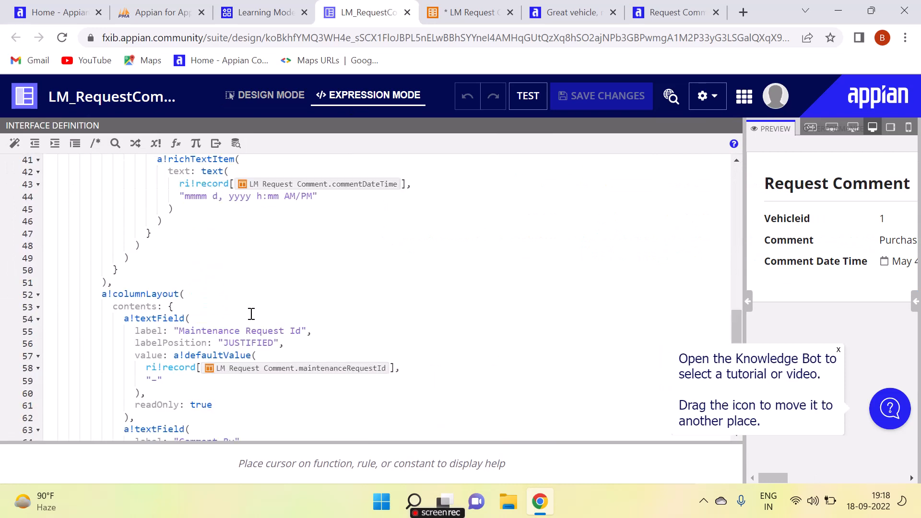
scroll(249, 305, "up", 2)
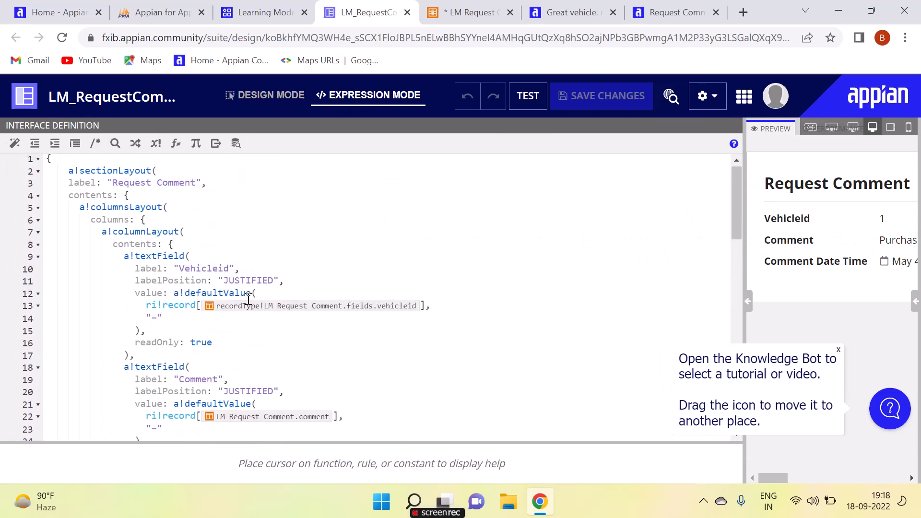
left_click(280, 96)
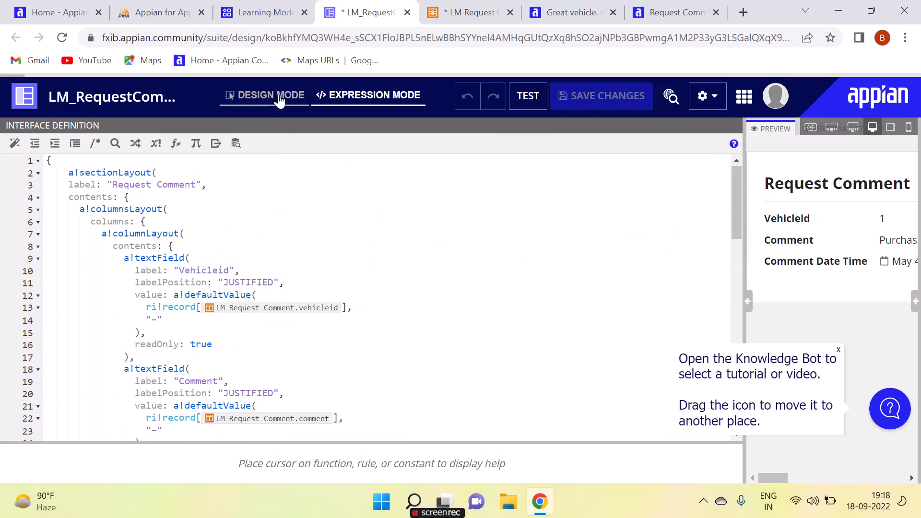
Examine the summary interface's performance evaluation metrics, from the direct children breakdown down to the descendant functions and rules
left_click(275, 132)
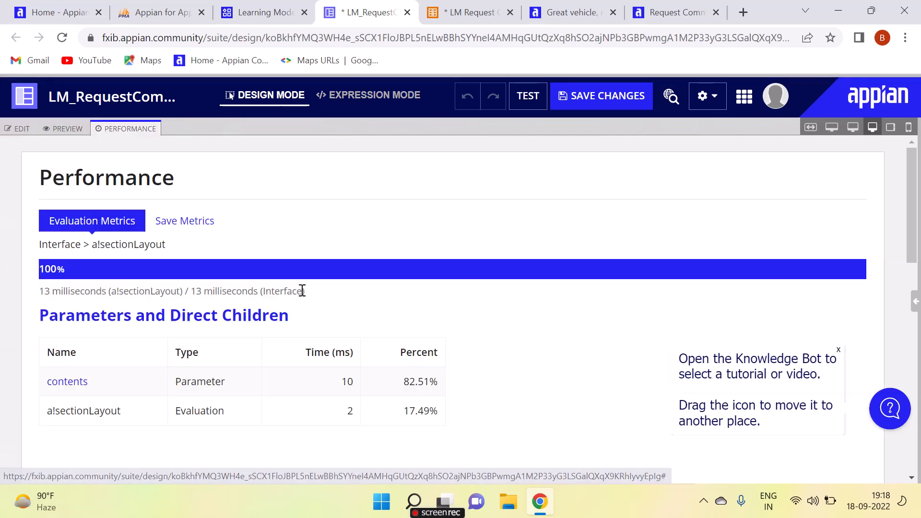
scroll(302, 290, "down", 5)
scroll(302, 292, "up", 5)
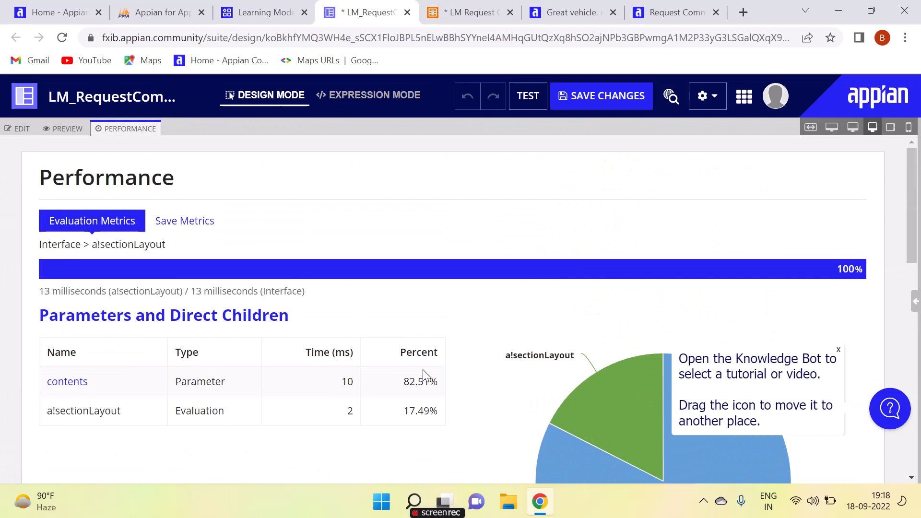
scroll(422, 384, "down", 2)
scroll(422, 389, "down", 1)
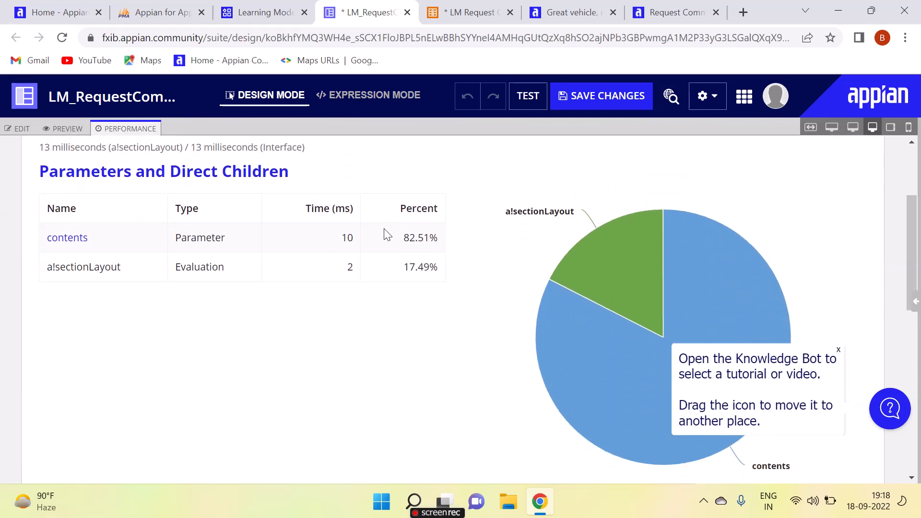
scroll(409, 236, "down", 7)
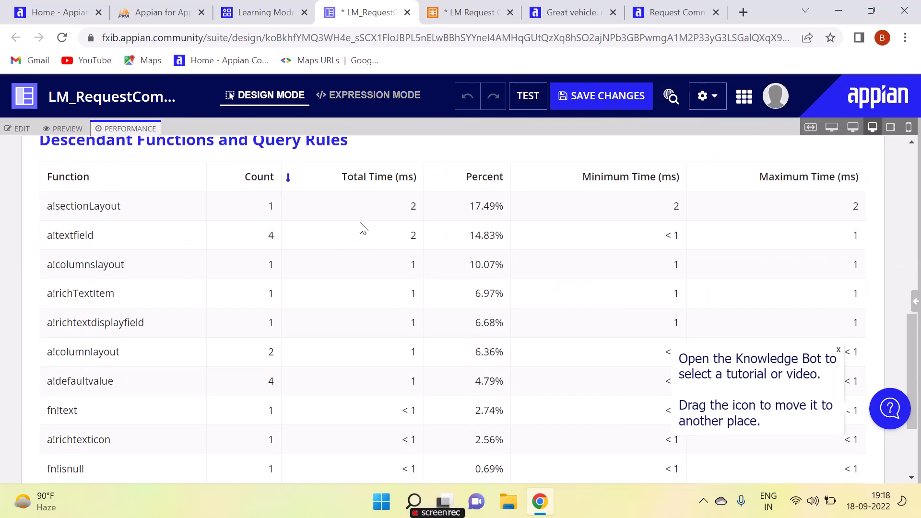
scroll(263, 232, "down", 3)
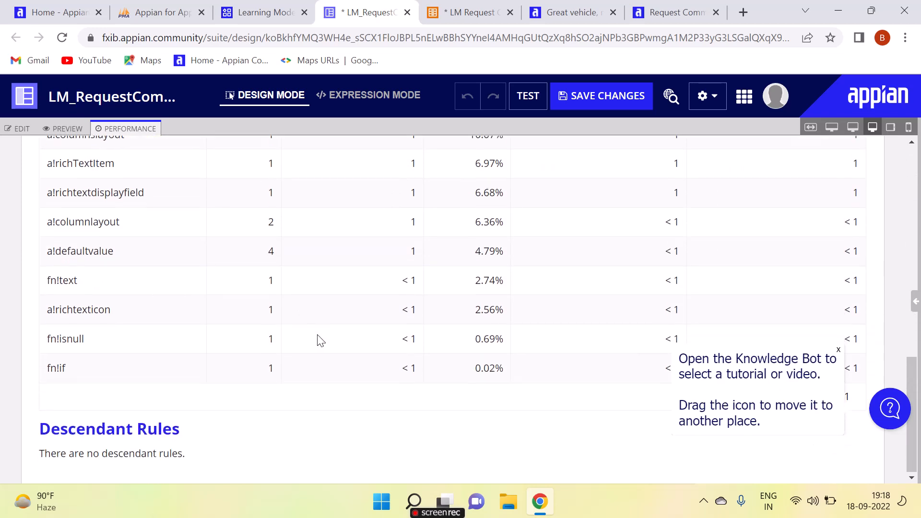
scroll(325, 337, "up", 8)
scroll(326, 332, "up", 5)
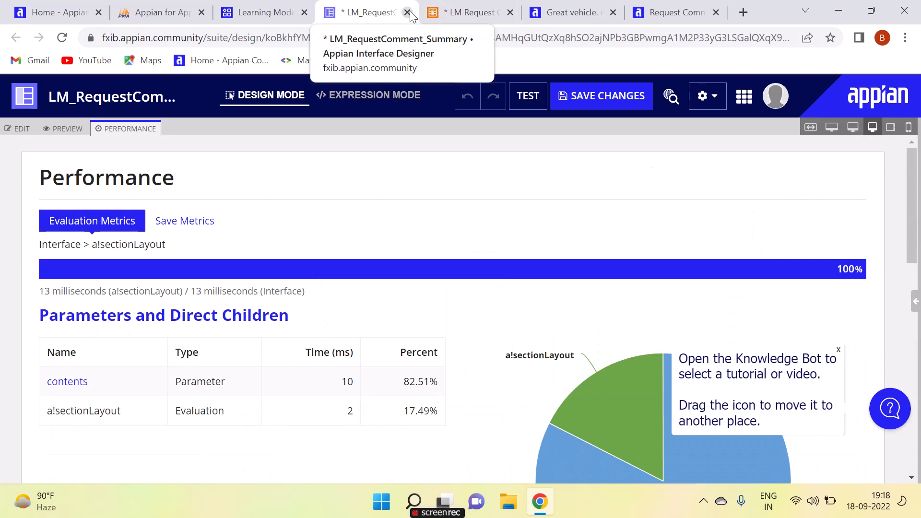
Close the summary interface and start generating a Create record action for the LM Request Comment record type
left_click(447, 13)
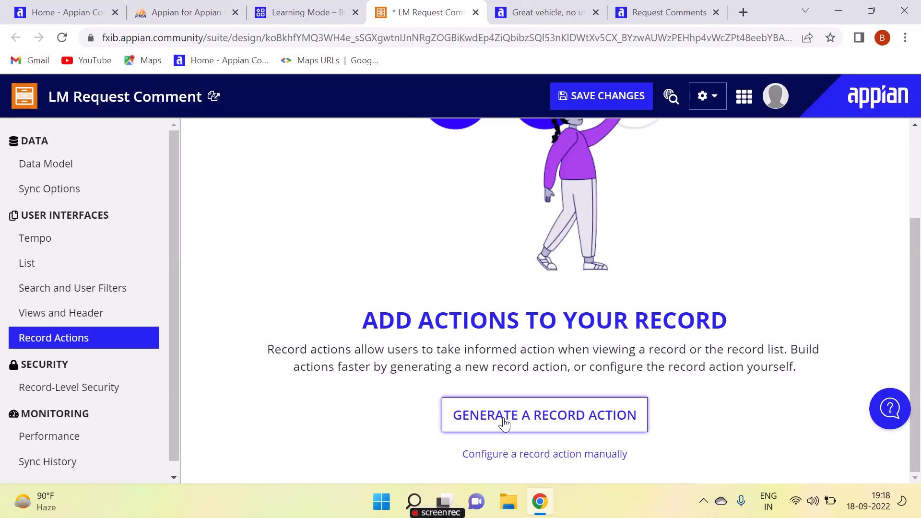
left_click(504, 424)
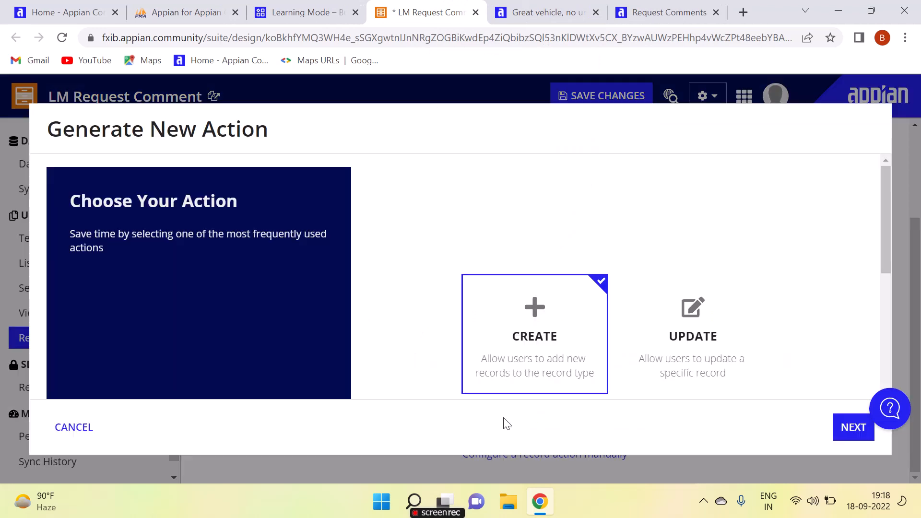
scroll(506, 309, "down", 3)
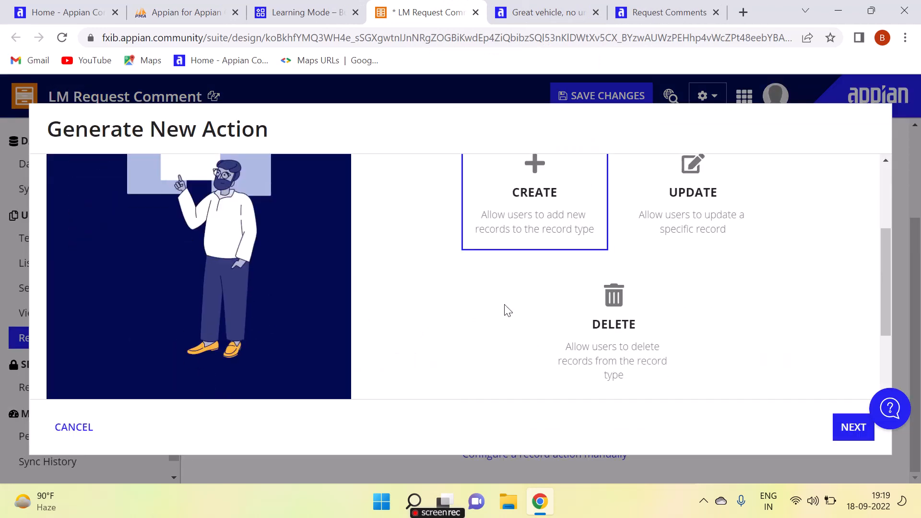
scroll(512, 291, "up", 2)
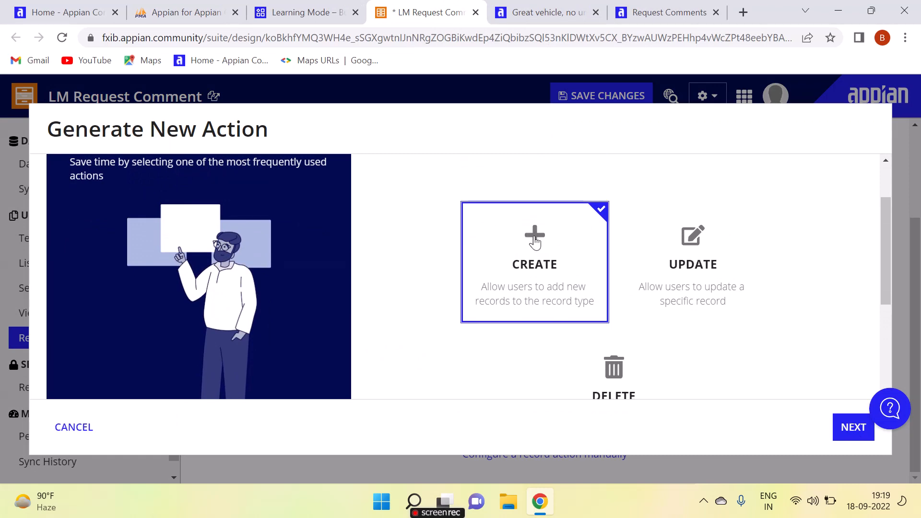
left_click(843, 433)
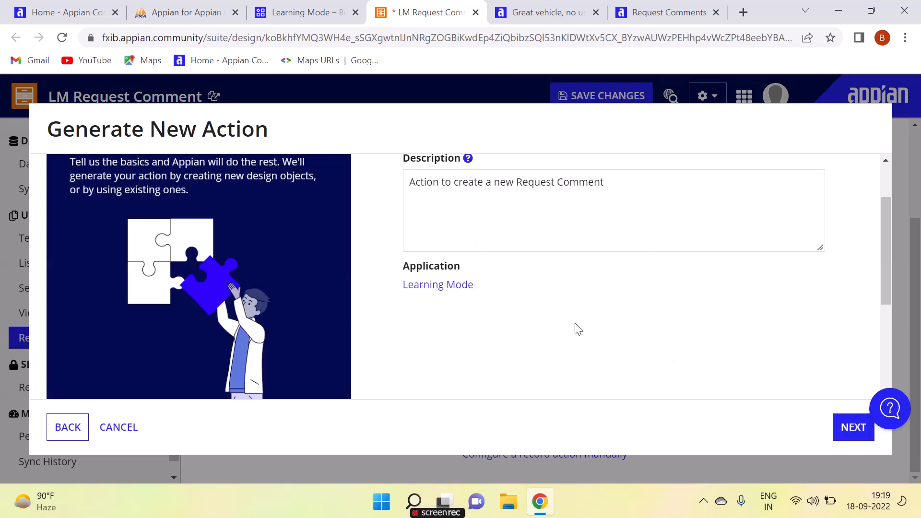
Give the New Request Comment action the sign-language hands icon, keep its suggested name and description, and proceed to the object review
scroll(576, 326, "up", 2)
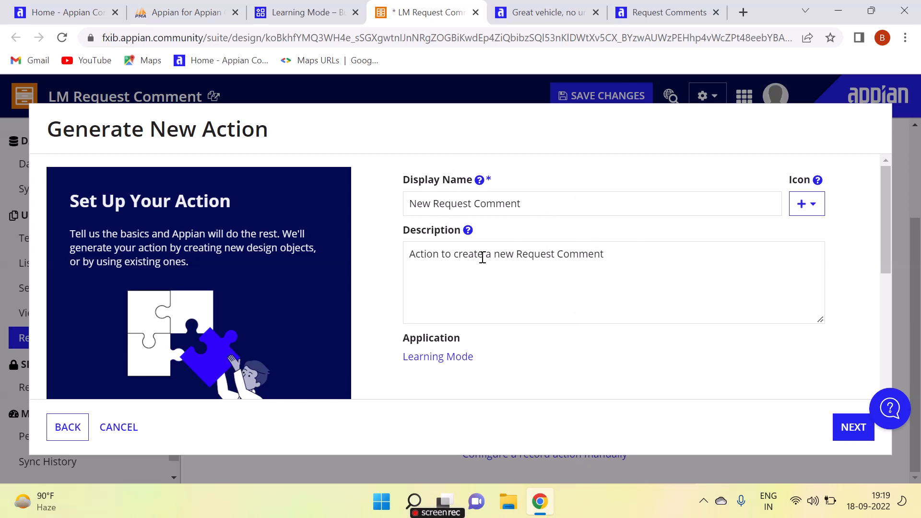
left_click(812, 209)
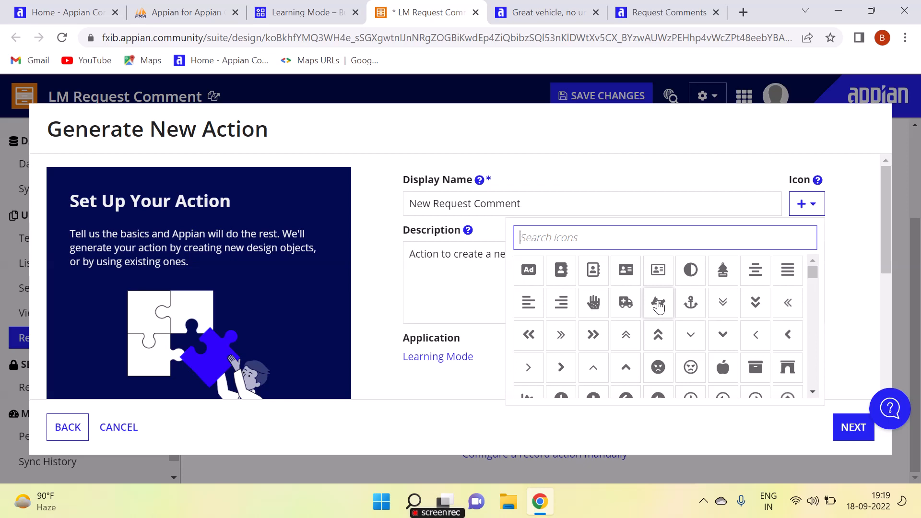
left_click(658, 303)
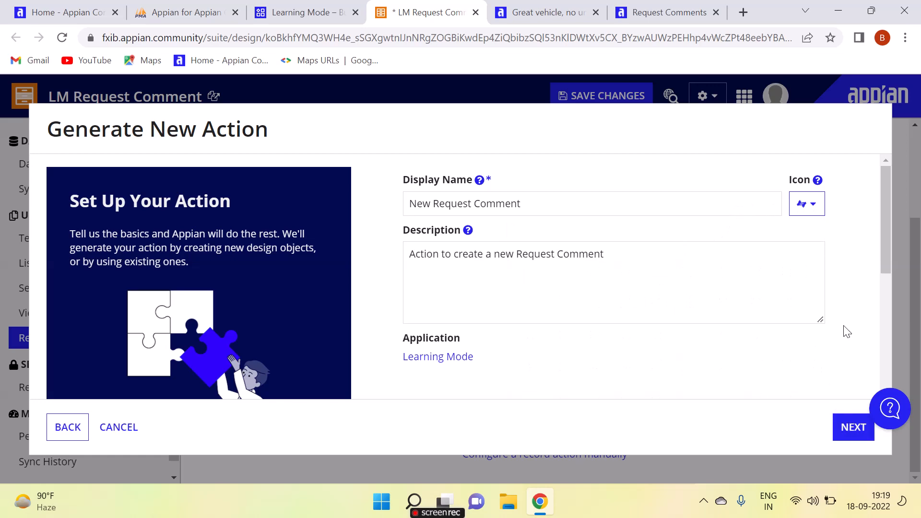
left_click(854, 429)
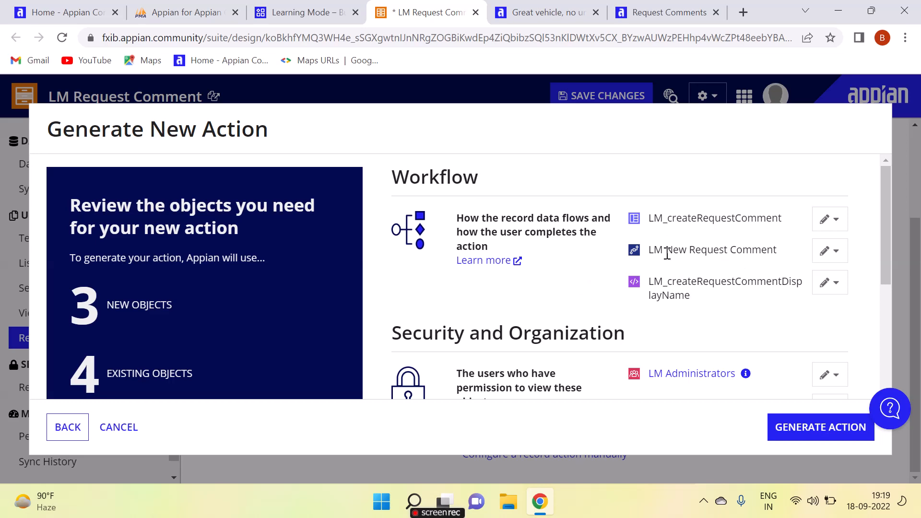
Generate the New Request Comment action with the proposed workflow and security objects, close the wizard, and save the record type
scroll(722, 336, "down", 4)
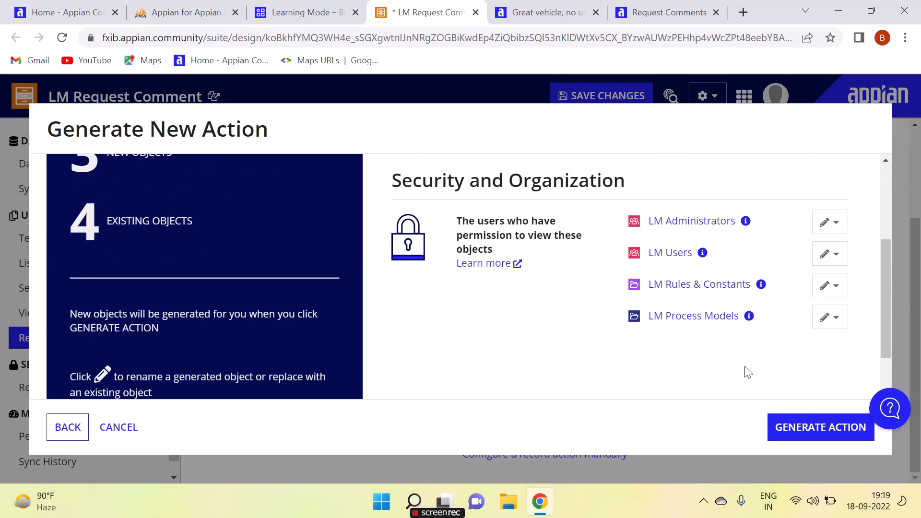
left_click(811, 434)
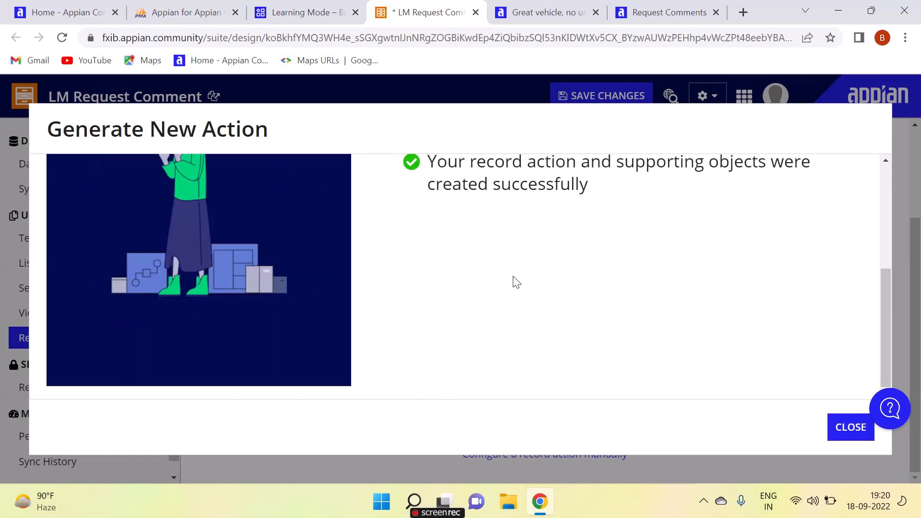
scroll(570, 273, "up", 3)
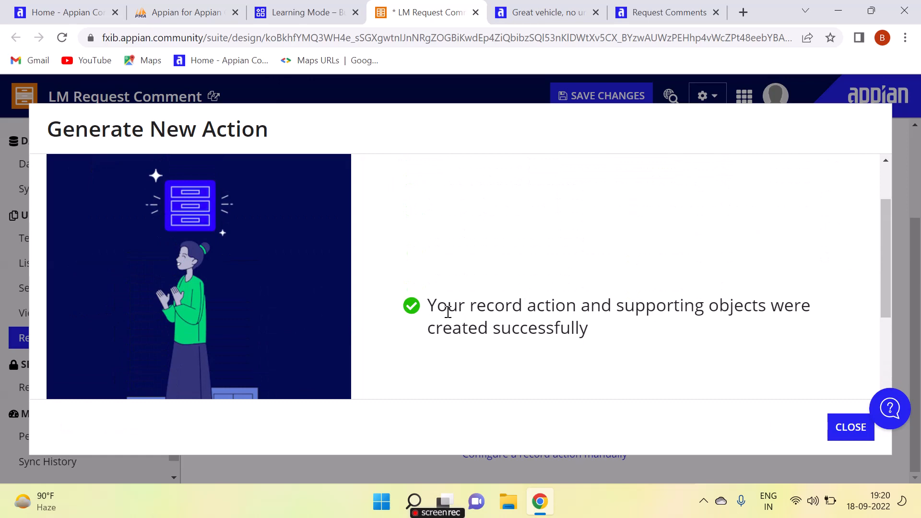
scroll(448, 312, "down", 3)
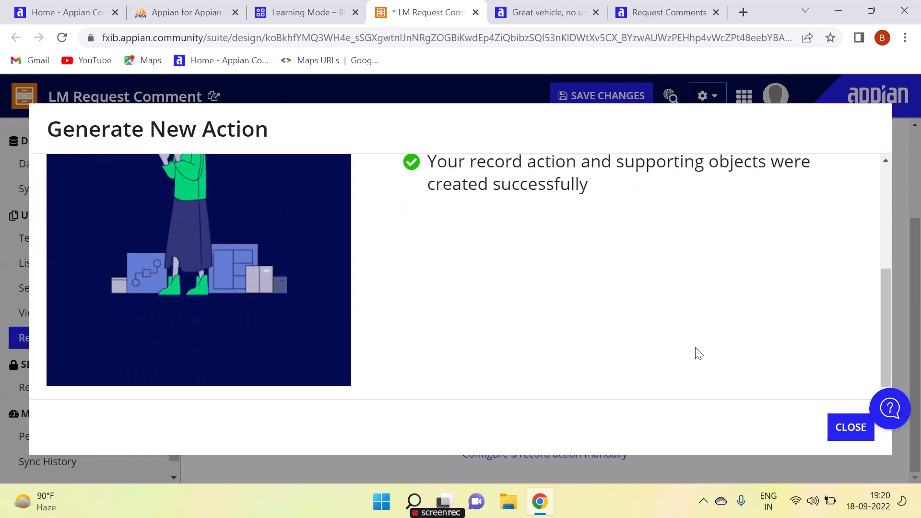
left_click(613, 91)
left_click(609, 94)
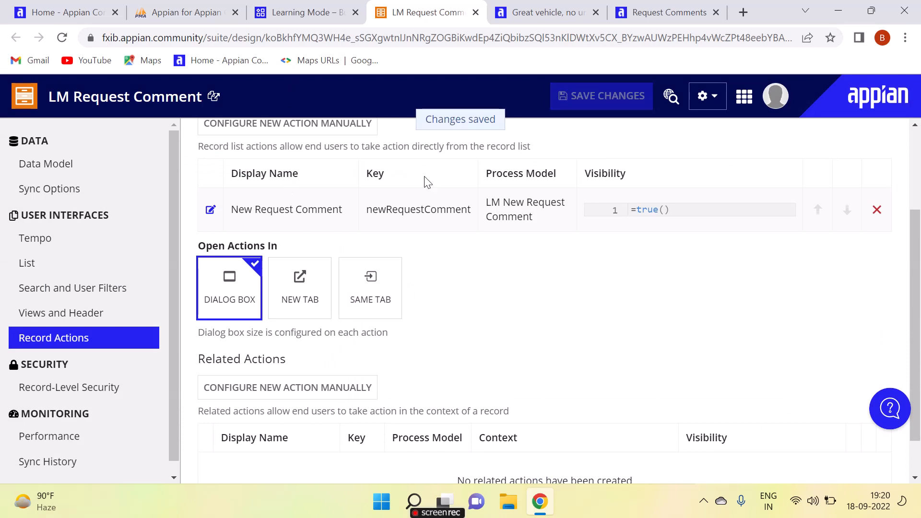
Go to the record type's Tempo settings and open its Request Comments record list through the provided URL
scroll(473, 182, "up", 3)
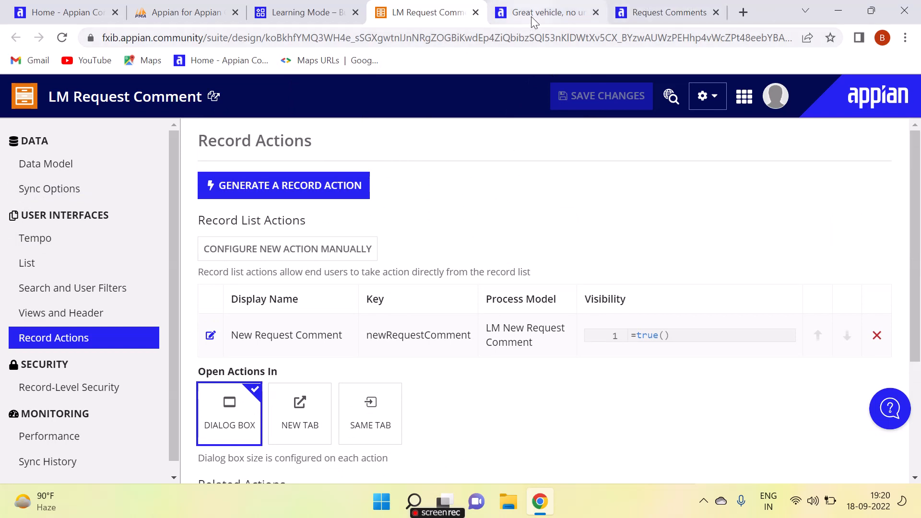
mouse_move(542, 10)
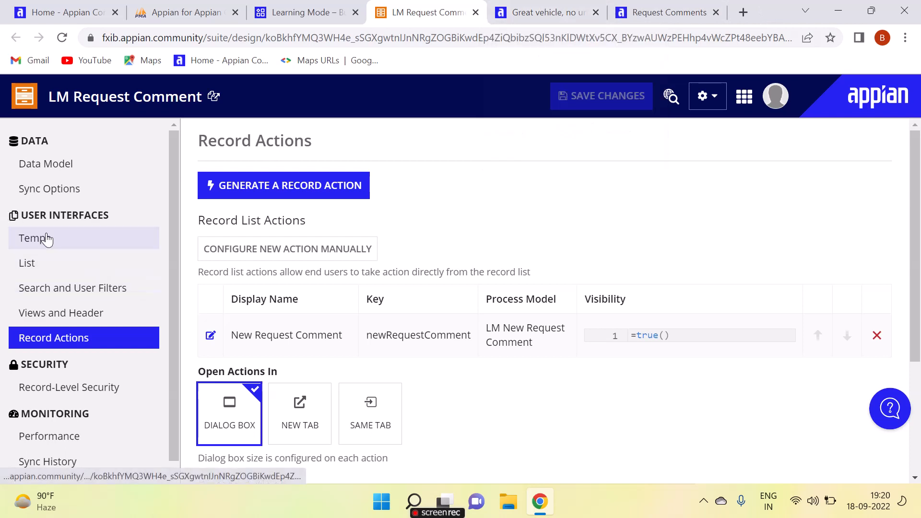
left_click(57, 262)
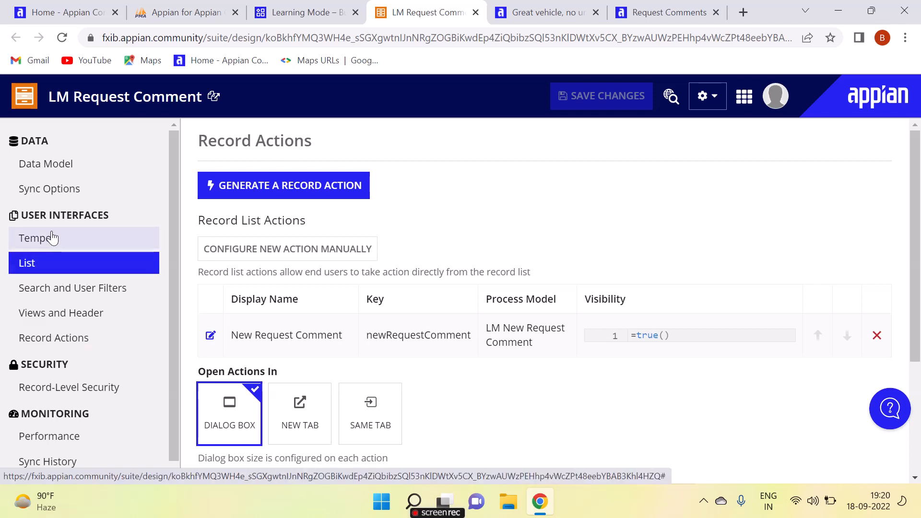
left_click(53, 237)
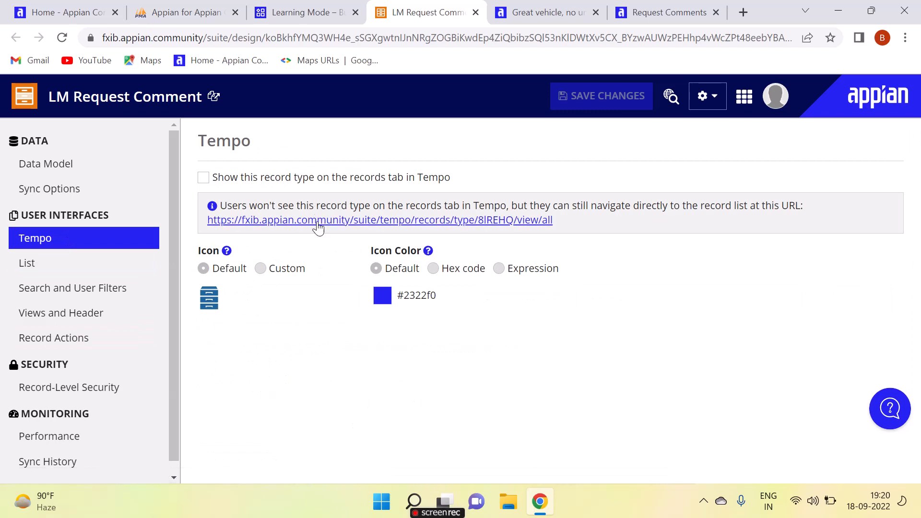
left_click(318, 222)
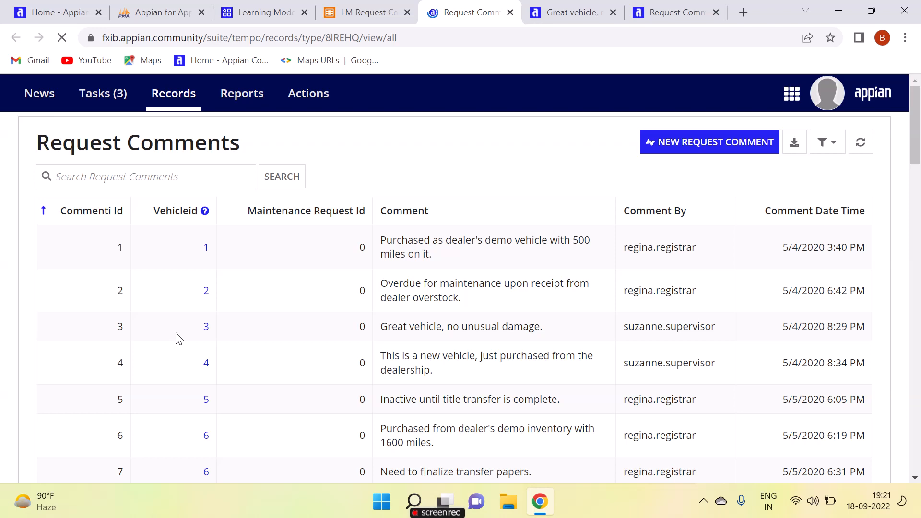
Open the comment records for vehicles 2 and 4 from the Request Comments list, and return to the LM Request Comment designer
left_click_drag(175, 339, 169, 477)
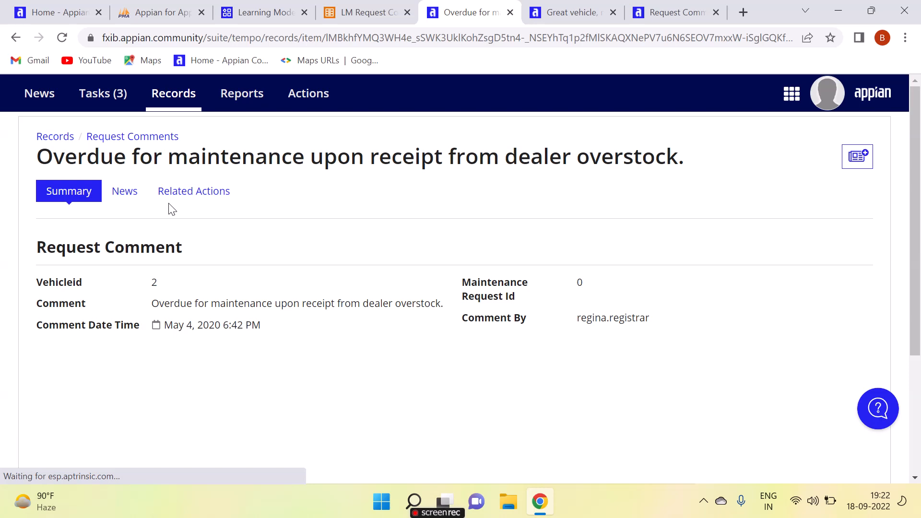
key("ctrl+w")
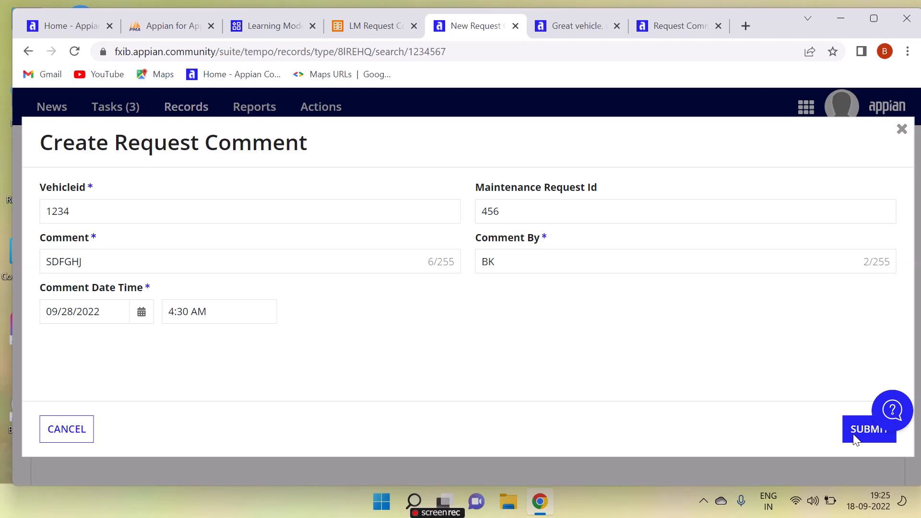
left_click(43, 359)
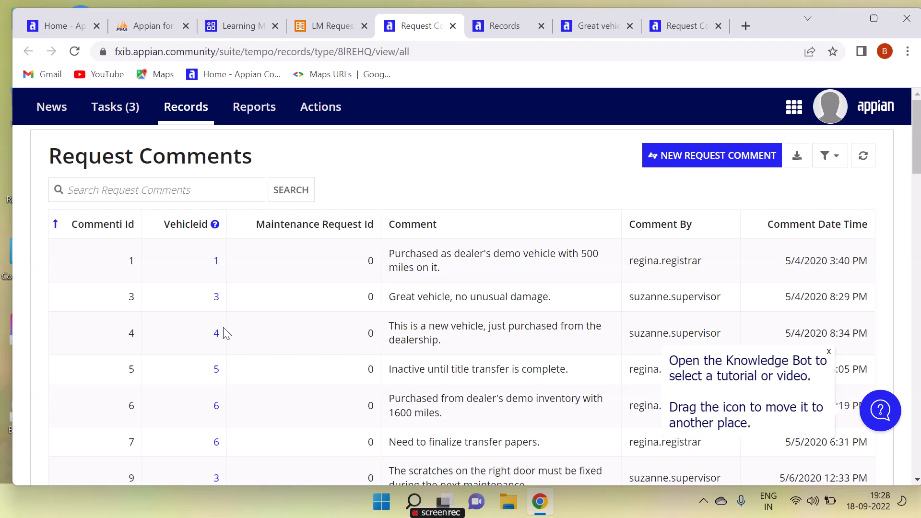
left_click(219, 333)
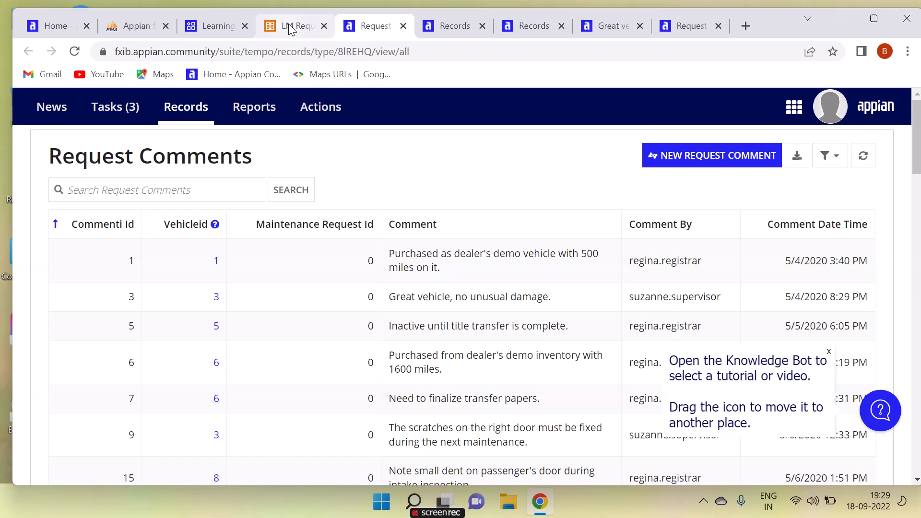
left_click(290, 29)
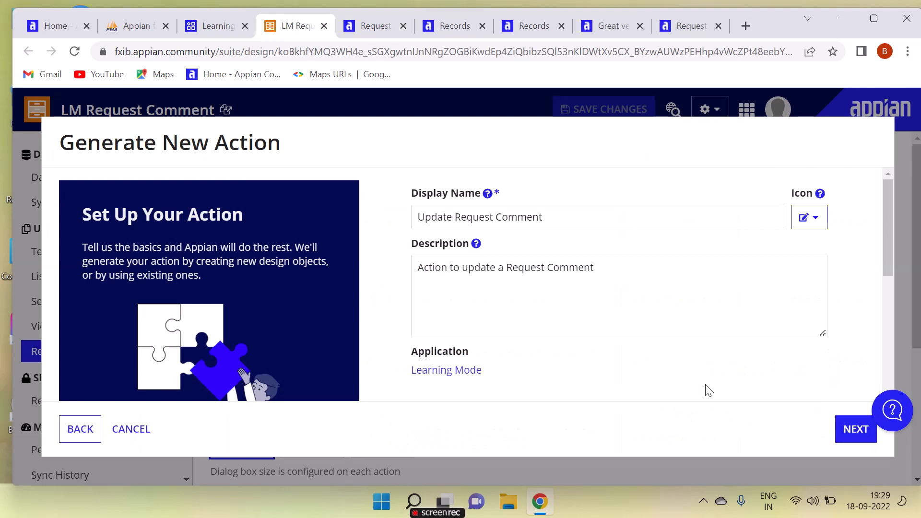